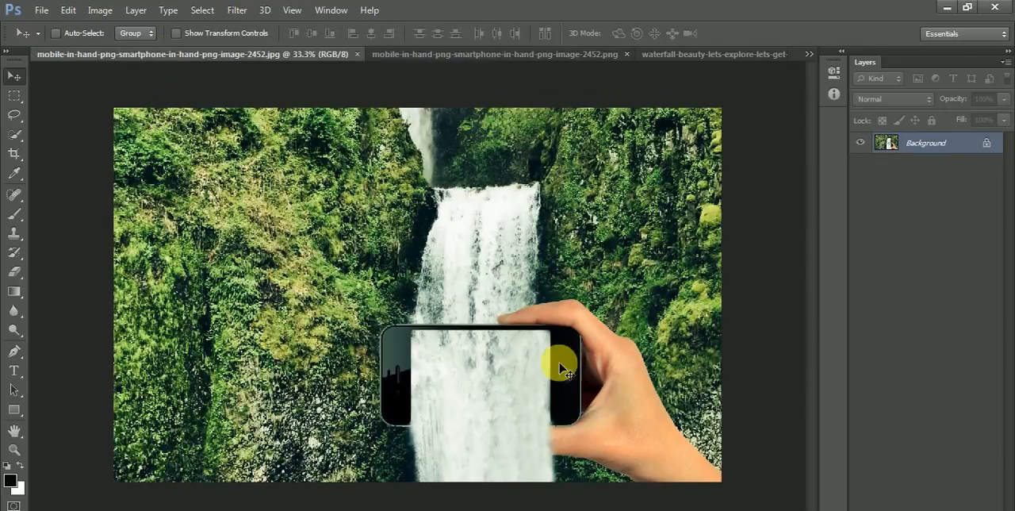
Step: Copy the entire waterfall photo and paste it as a new layer into the phone-in-hand PNG document
scroll(571, 376, "up", 1)
scroll(571, 376, "down", 2)
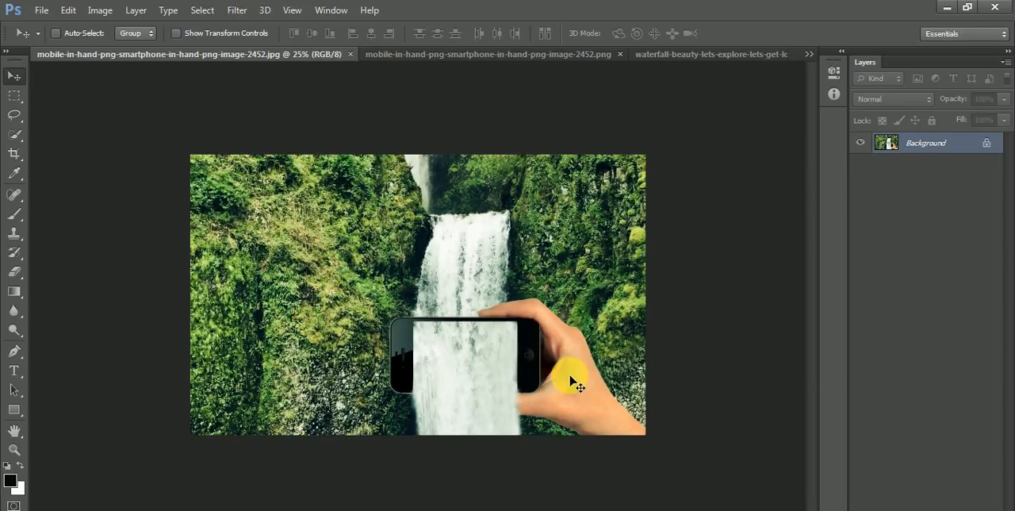
left_click(555, 54)
left_click(675, 54)
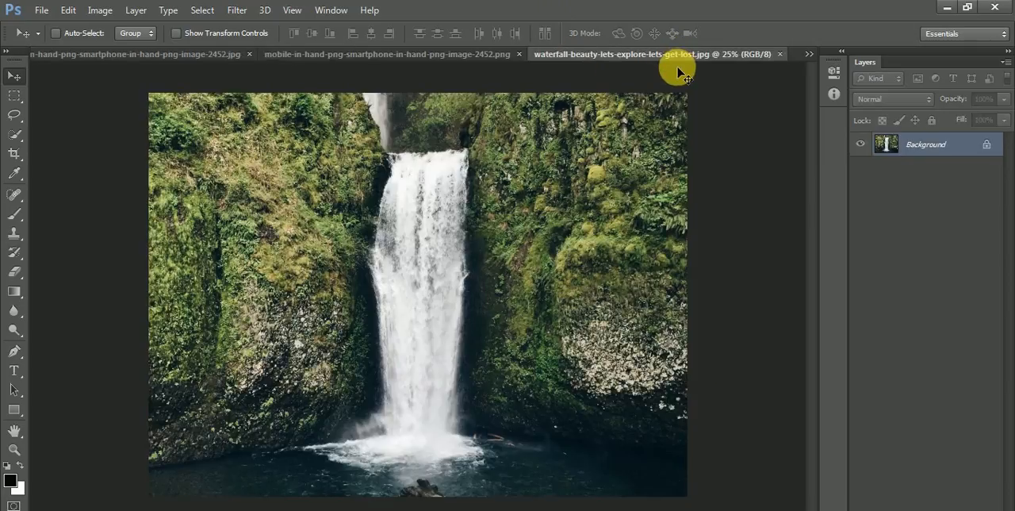
key("ctrl+a")
key("ctrl+c")
left_click(376, 54)
key("ctrl+v")
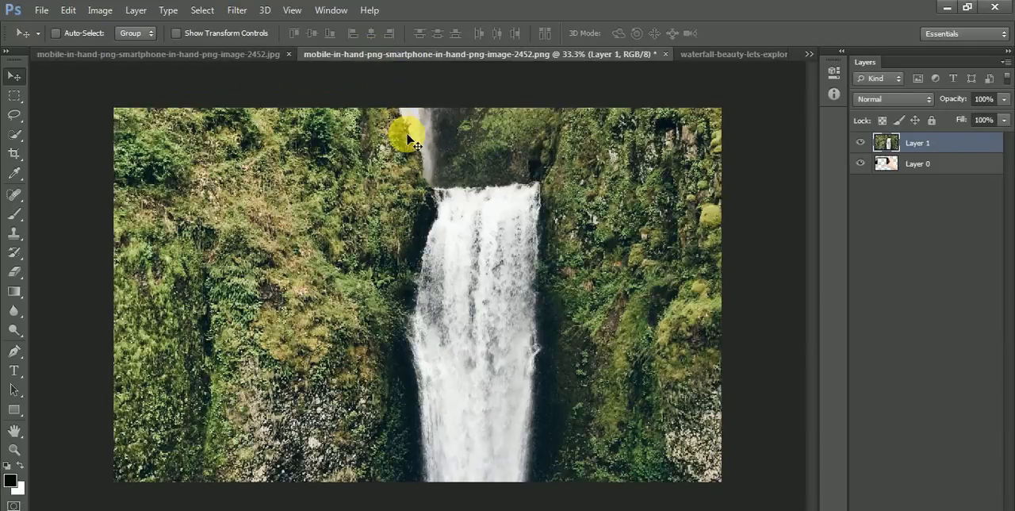
key("ctrl+t")
left_click_drag(115, 111, 304, 250)
key("Escape")
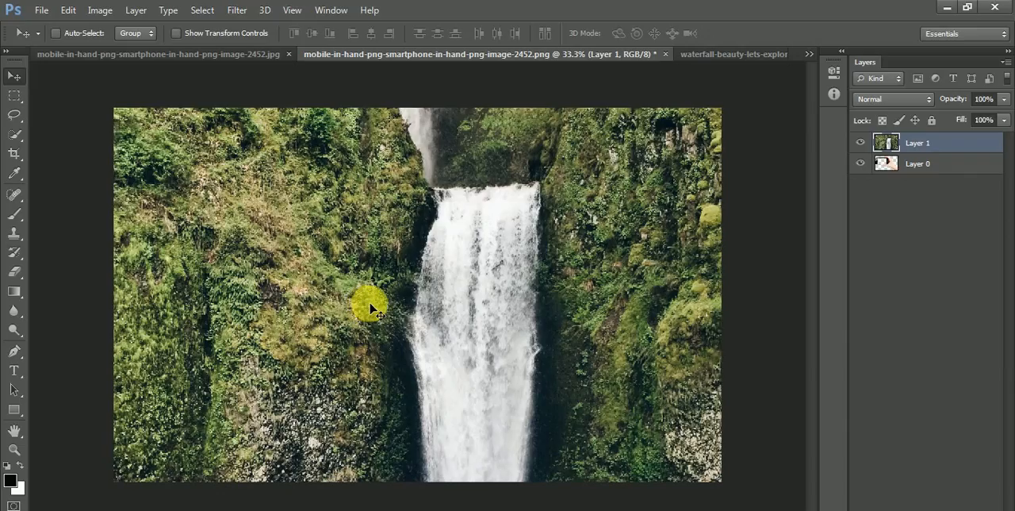
Step: Place the waterfall layer beneath the phone-and-hand layer at its original position
key("ctrl+bracketleft")
left_click_drag(541, 262, 621, 324)
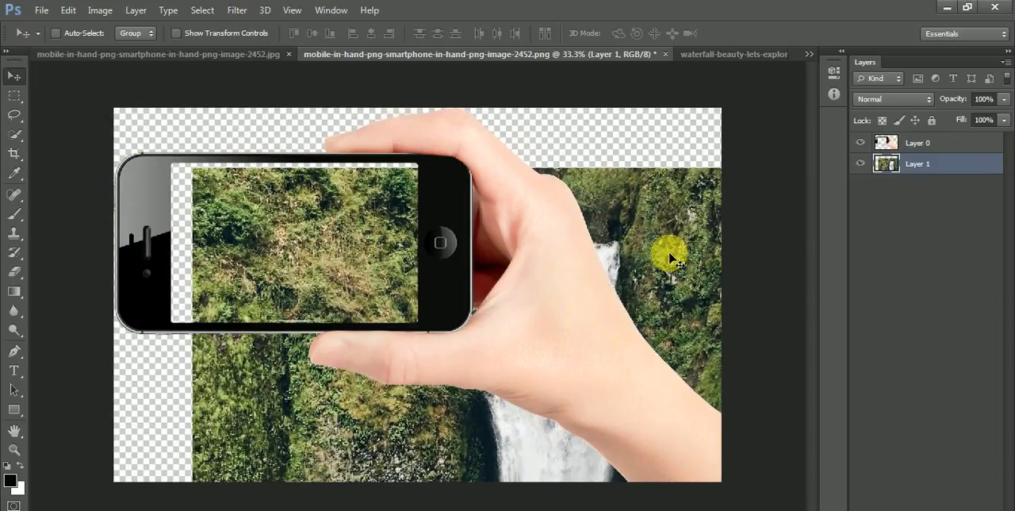
key("ctrl+z")
Step: Move the phone-and-hand layer down and right over the waterfall, and close the finished JPG document
left_click(972, 137)
left_click_drag(399, 290, 568, 374)
left_click(289, 54)
Step: Scale the phone-and-hand layer to about 44% and position the phone over the lower part of the waterfall
key("ctrl+t")
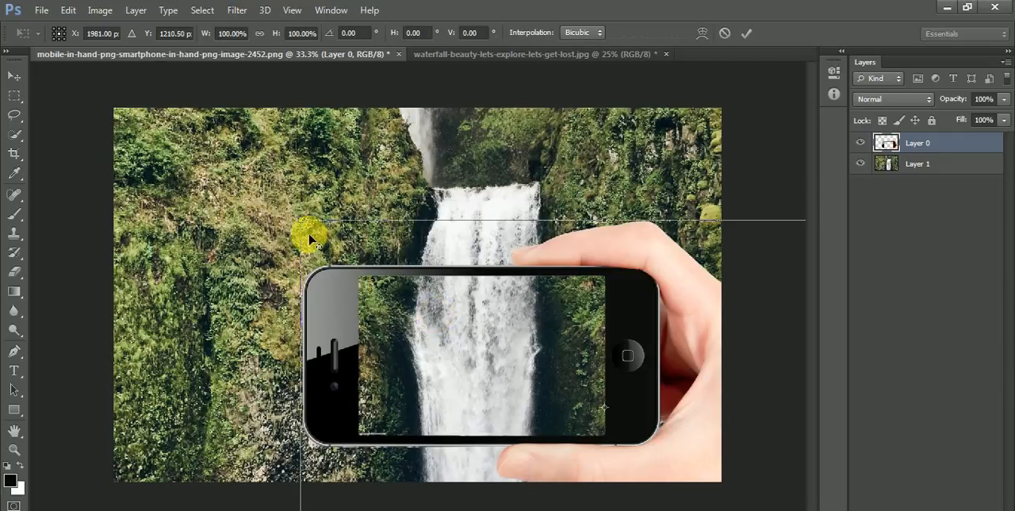
left_click_drag(310, 232, 476, 328)
left_click_drag(526, 396, 451, 418)
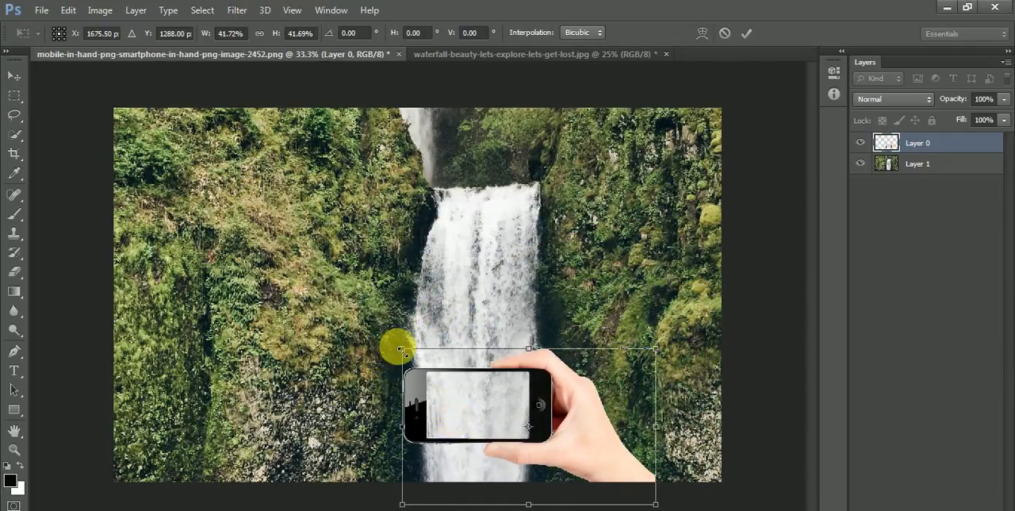
left_click_drag(406, 349, 396, 348)
left_click_drag(504, 428, 515, 432)
left_click_drag(405, 349, 400, 348)
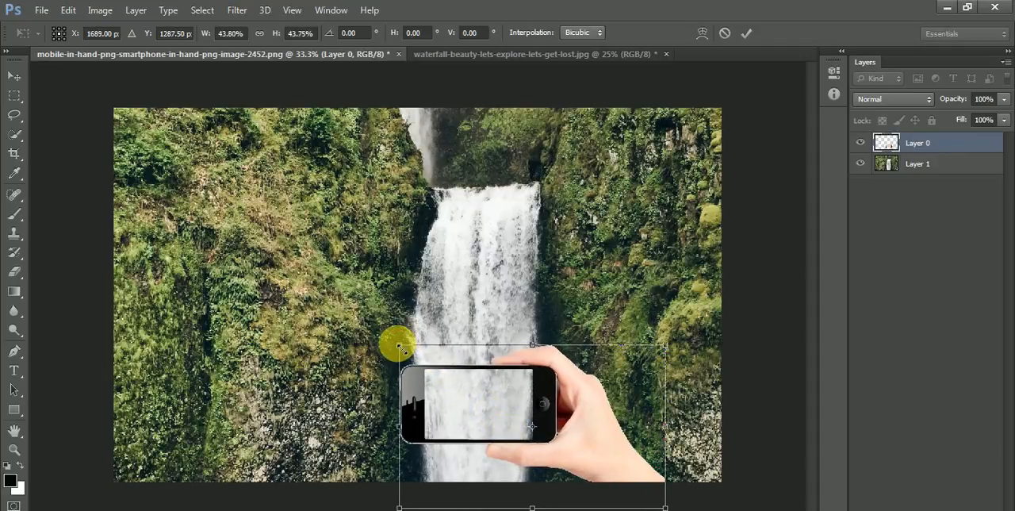
key("Return")
Step: Enlarge the phone-and-hand layer to about 102.6% and shift it slightly left so the screen frames the waterfall
key("ctrl+t")
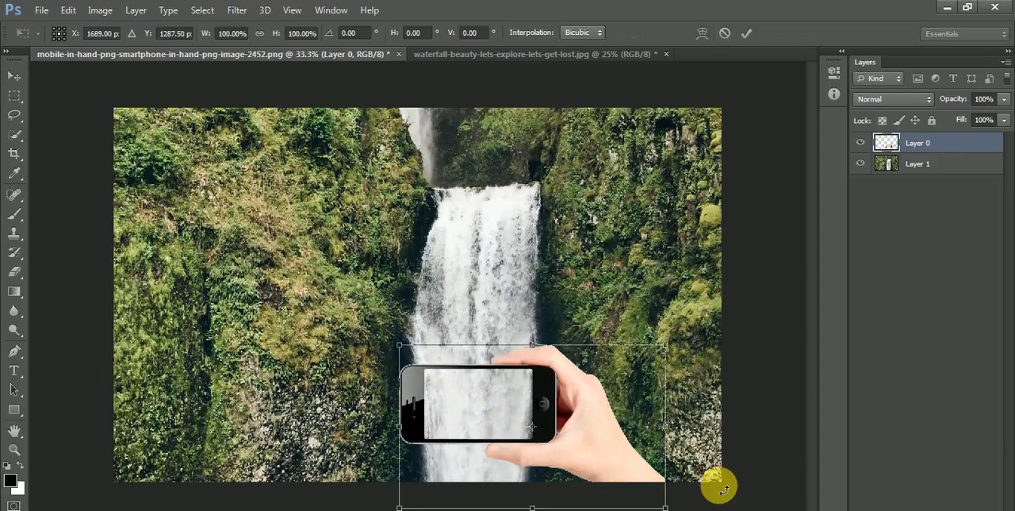
mouse_move(669, 505)
left_mouse_down()
mouse_move(675, 495)
mouse_move(673, 509)
left_mouse_up()
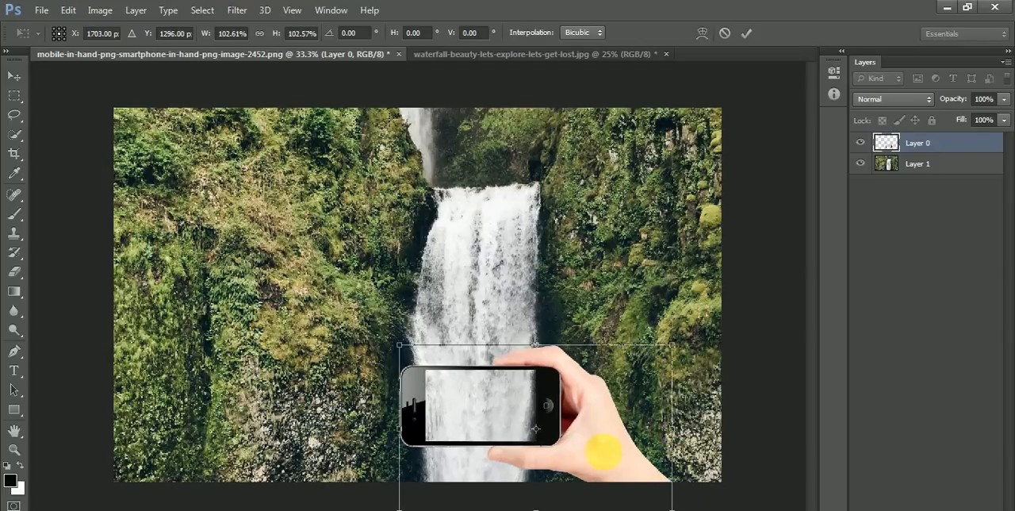
left_click_drag(599, 449, 592, 444)
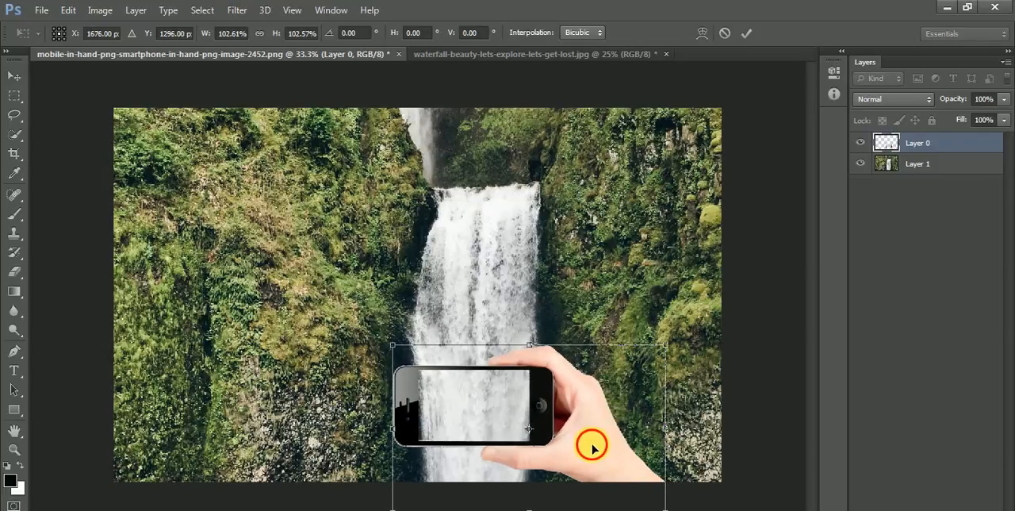
key("Return")
Step: Select the Clone Stamp tool for retouching the phone's lower edge, shown close up
key("z")
left_click_drag(379, 324, 528, 322)
key("space")
key("v")
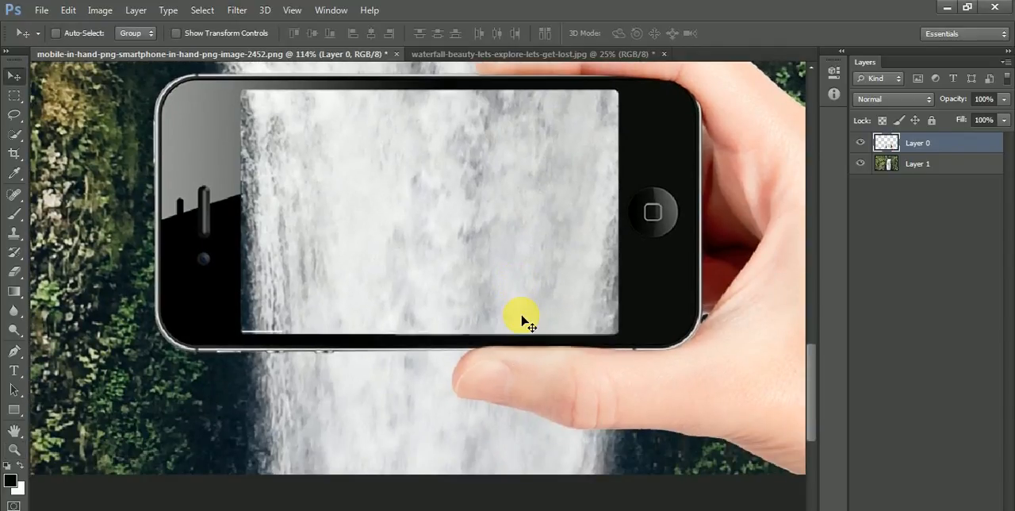
key("ctrl+0")
key("z")
left_click_drag(401, 361, 601, 497)
key("space")
left_click_drag(466, 379, 487, 298)
key("s")
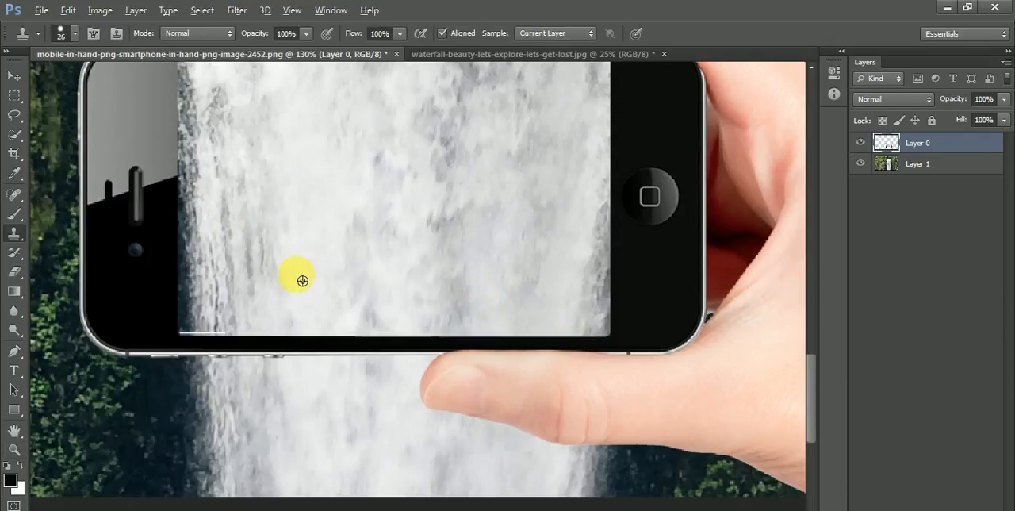
Step: Try to clone falling water from Layer 1 over the phone's lower bezel on Layer 0
left_click(908, 163)
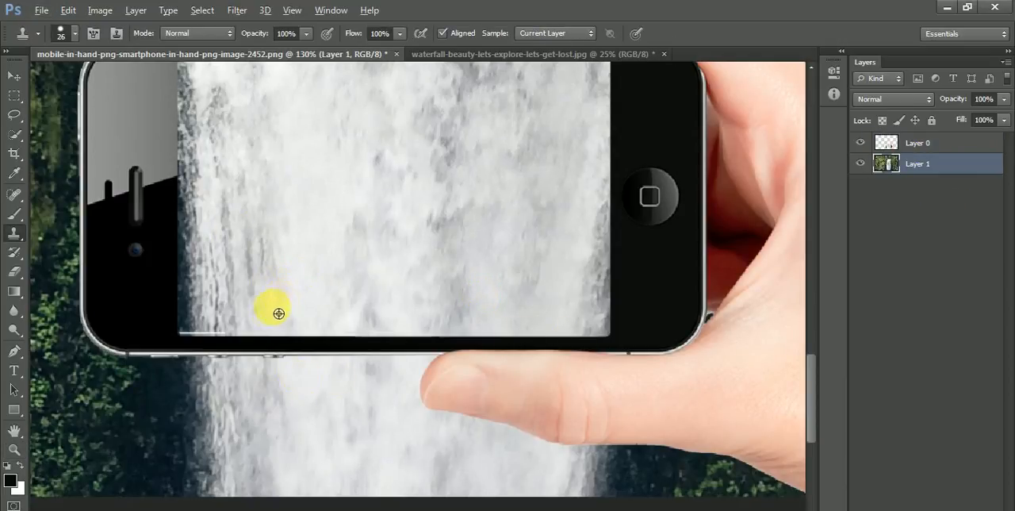
left_click(894, 143)
left_click_drag(249, 325, 262, 380)
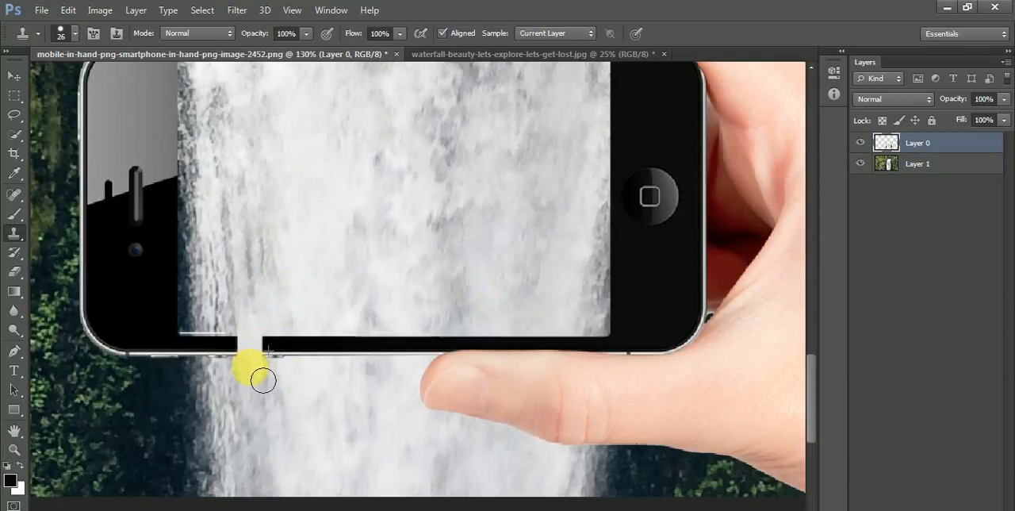
key("ctrl+z")
Step: Clone water from Layer 1 over the left half of the phone's lower bezel on Layer 0 with a soft 26 px brush
right_click(108, 159)
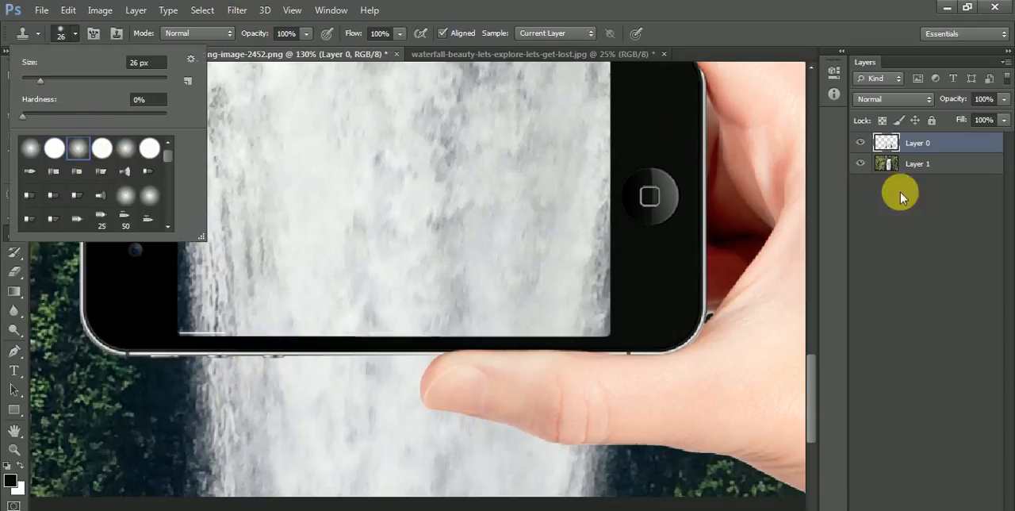
left_click(913, 147)
left_click(912, 164)
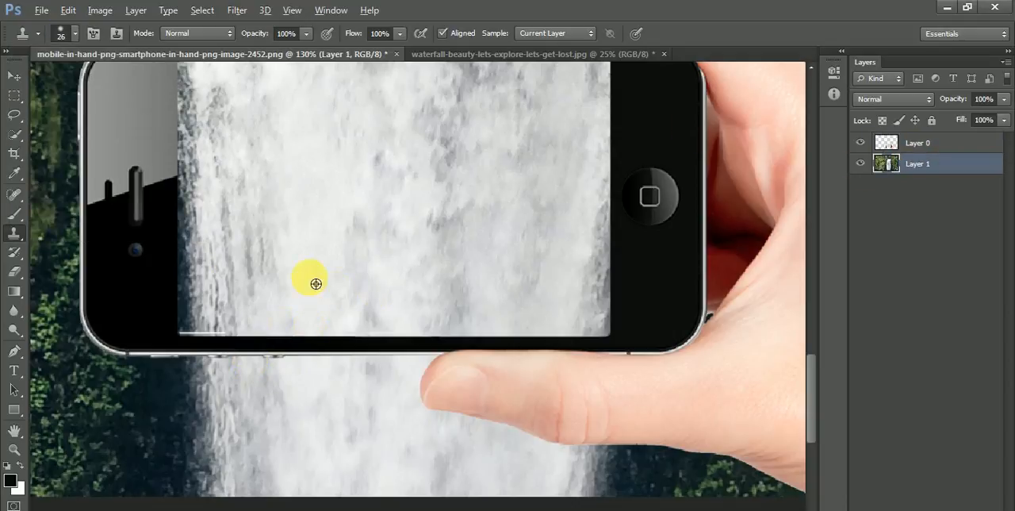
left_click(905, 143)
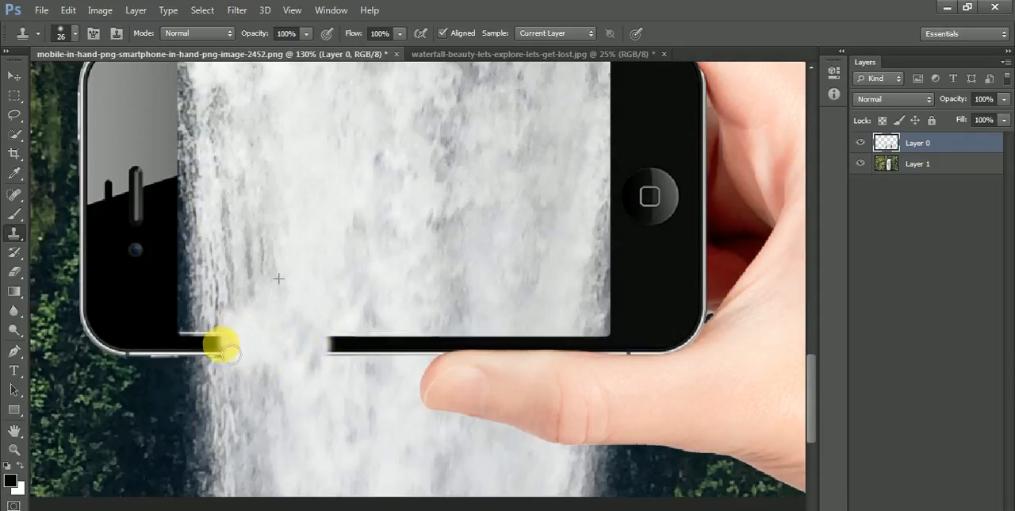
mouse_move(227, 365)
left_mouse_down()
mouse_move(215, 326)
mouse_move(220, 389)
mouse_move(211, 328)
left_mouse_up()
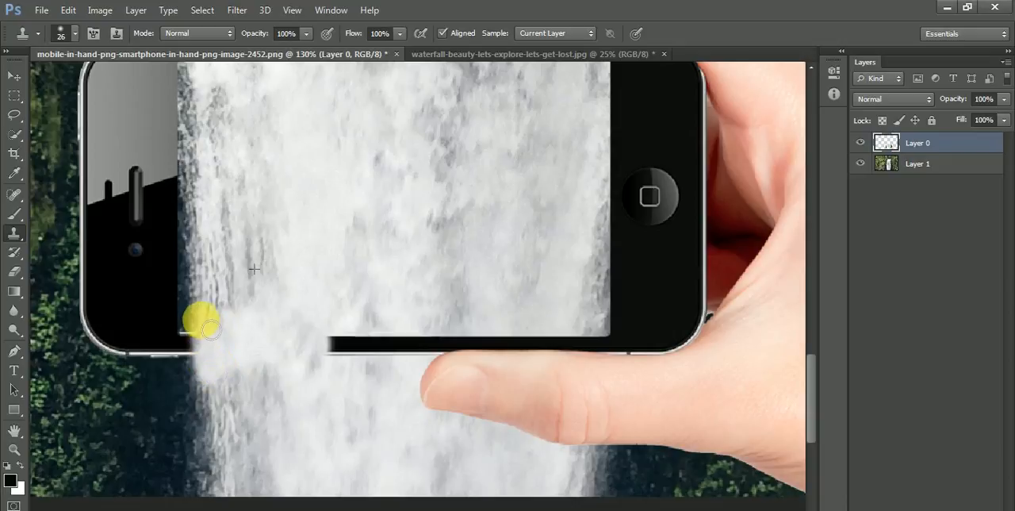
left_click_drag(243, 405, 298, 340)
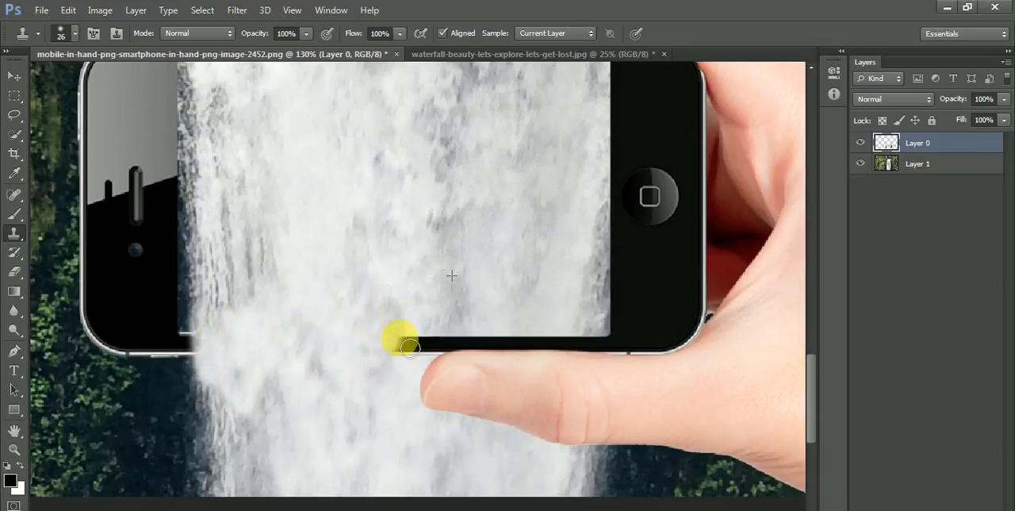
Step: Clone water from Layer 1 onto Layer 0 over the middle of the lower bezel and the tip of the thumb
left_click(926, 165)
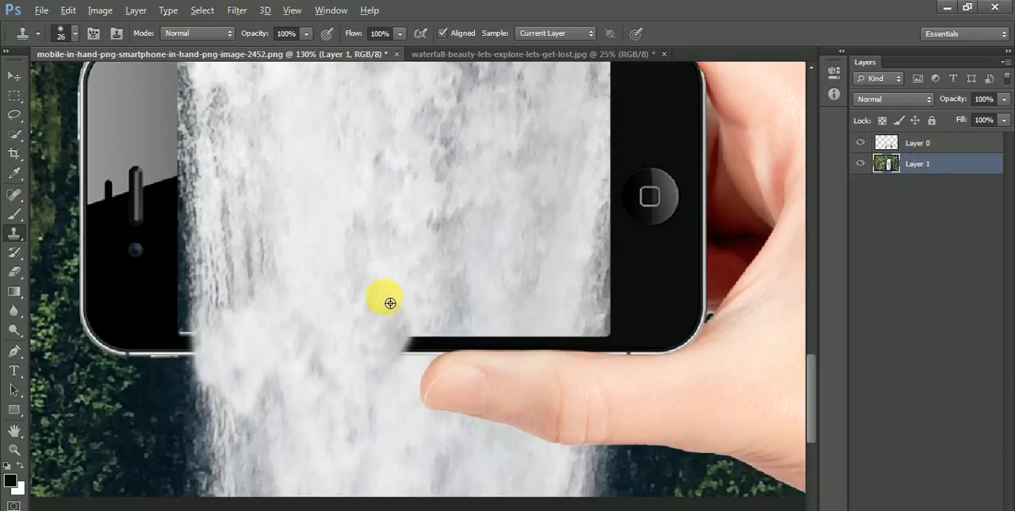
left_click(916, 142)
left_click_drag(436, 375, 434, 368)
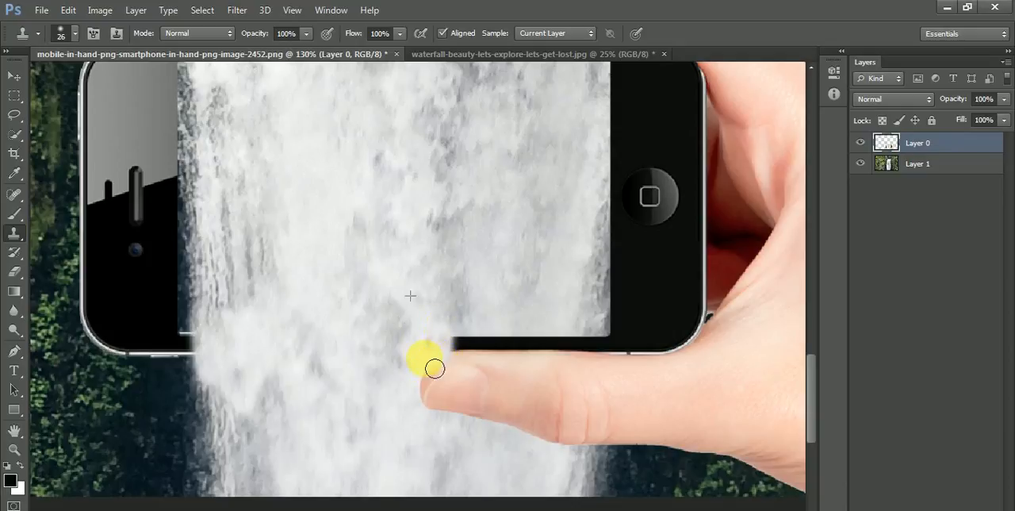
left_click_drag(478, 343, 494, 341)
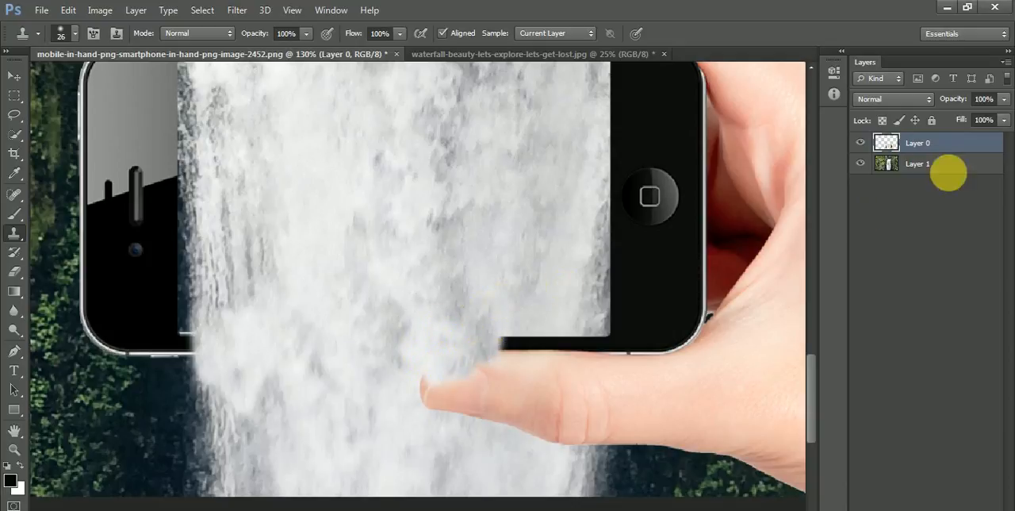
left_click(894, 164)
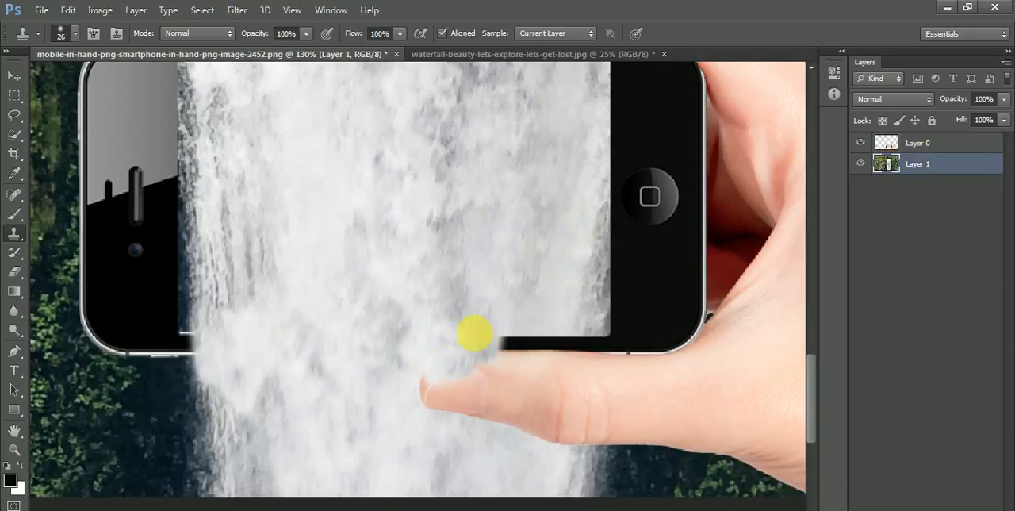
left_click(920, 144)
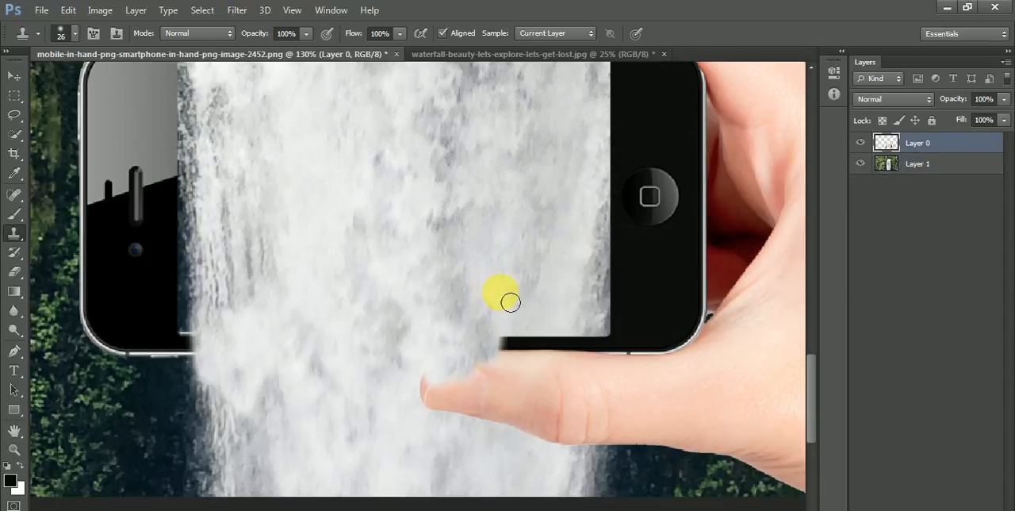
mouse_move(510, 341)
left_mouse_down()
mouse_move(510, 365)
mouse_move(430, 401)
mouse_move(465, 387)
mouse_move(527, 420)
mouse_move(528, 338)
mouse_move(533, 403)
left_mouse_up()
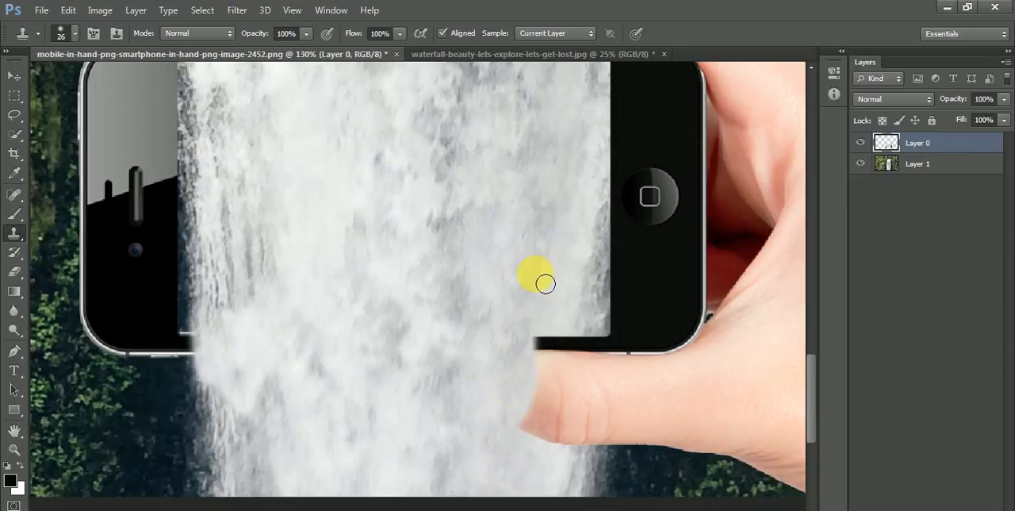
Step: Try to clone water over the rest of the thumb and bezel up to the waterfall's right edge
left_click(917, 163)
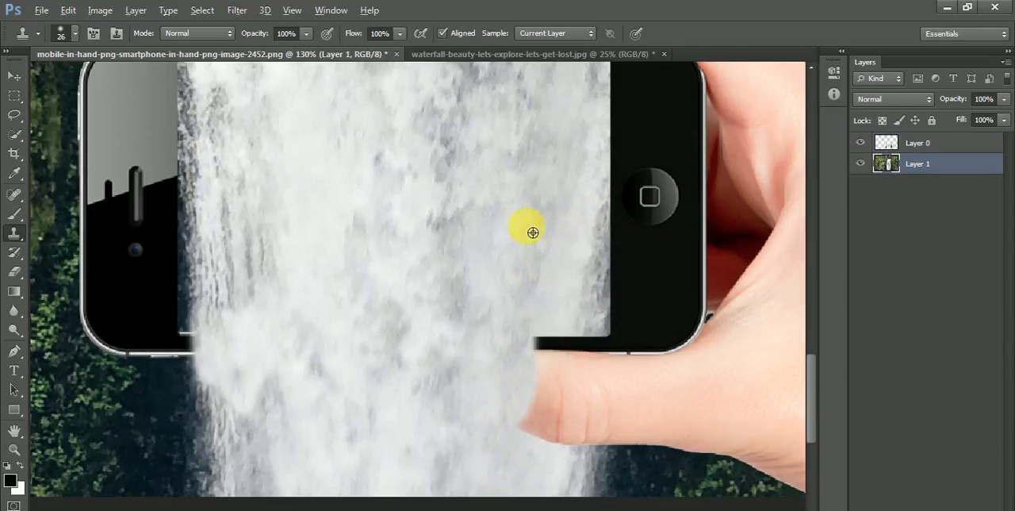
left_click(897, 143)
left_click(553, 346)
left_click_drag(539, 354, 538, 443)
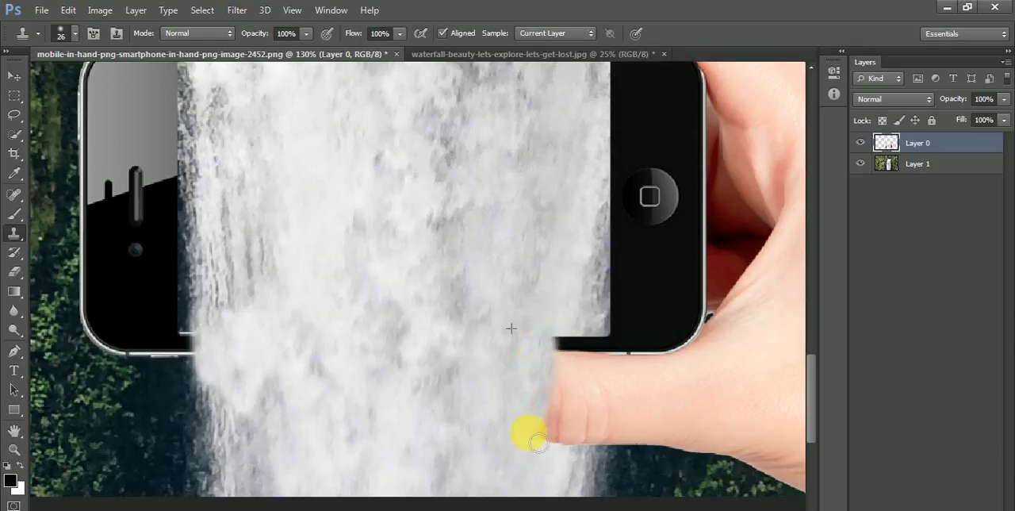
left_click_drag(546, 404, 573, 403)
left_click_drag(571, 365, 570, 464)
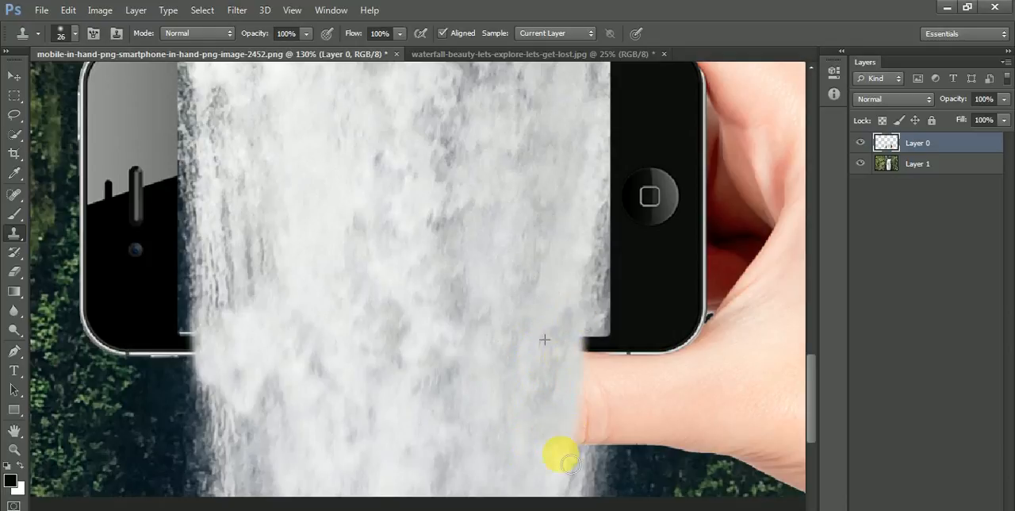
mouse_move(593, 365)
left_mouse_down()
mouse_move(597, 323)
mouse_move(596, 360)
left_mouse_up()
left_click_drag(585, 445, 583, 502)
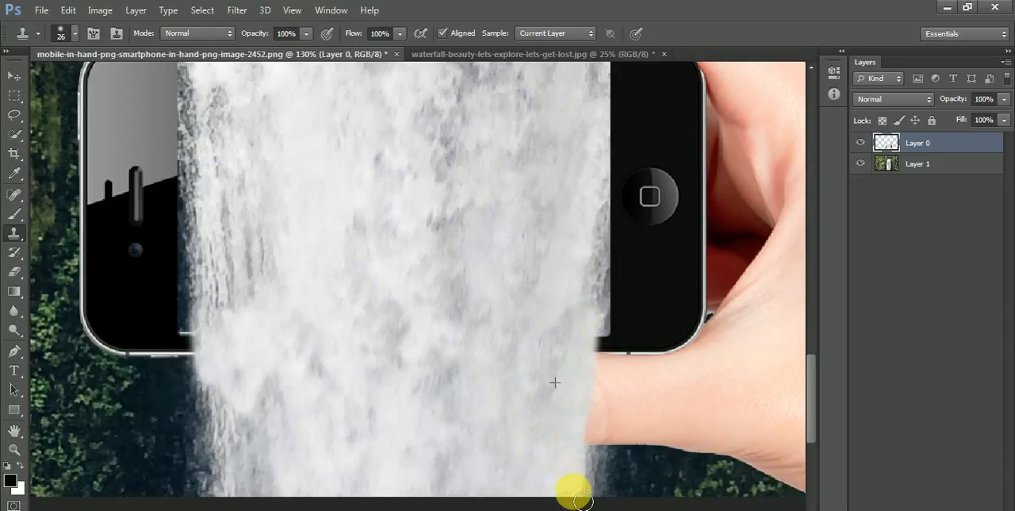
key("ctrl+z")
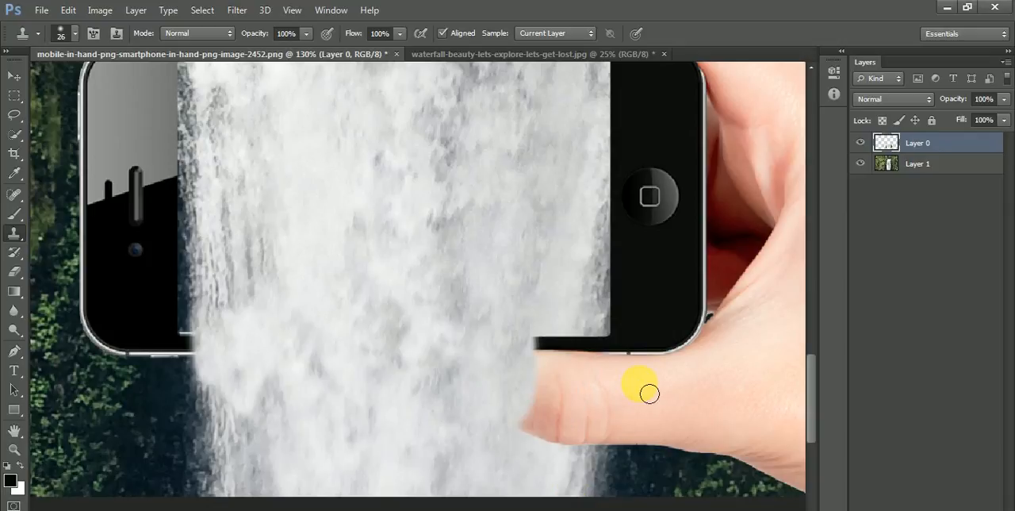
Step: Clone water from Layer 1 onto Layer 0 over the thumb and lower bezel up to the waterfall's right edge
left_click_drag(555, 476, 579, 298)
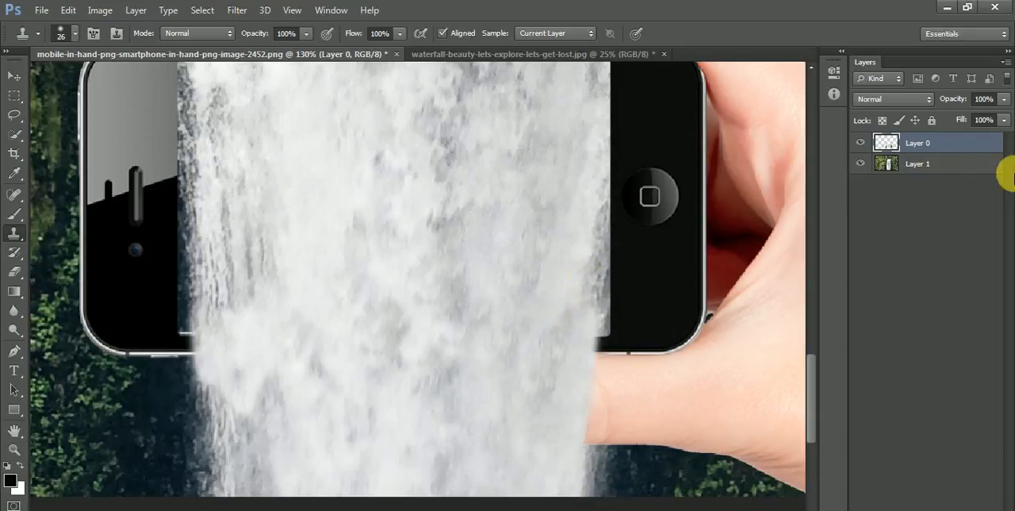
left_click(920, 164)
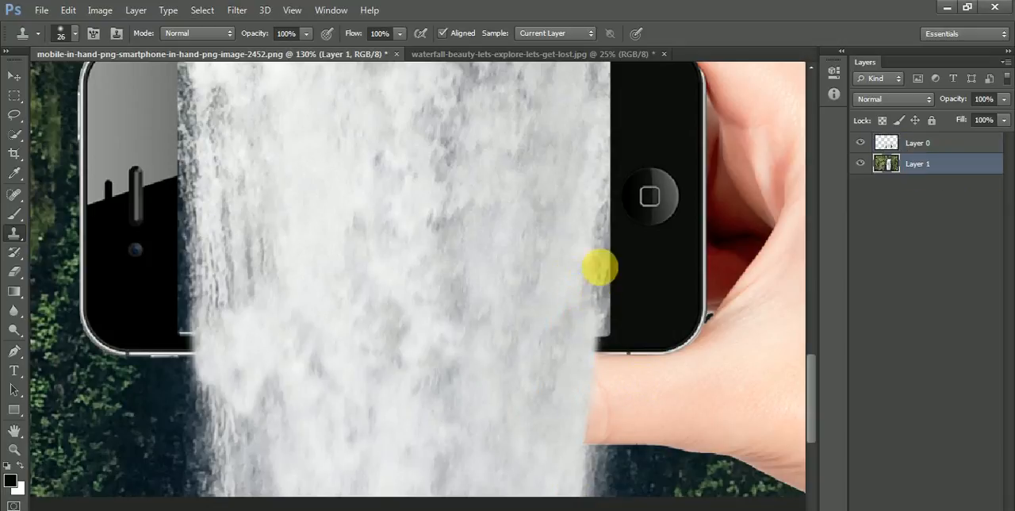
left_click(918, 143)
mouse_move(589, 389)
left_mouse_down()
mouse_move(615, 325)
mouse_move(589, 285)
mouse_move(602, 285)
mouse_move(584, 388)
mouse_move(589, 506)
left_mouse_up()
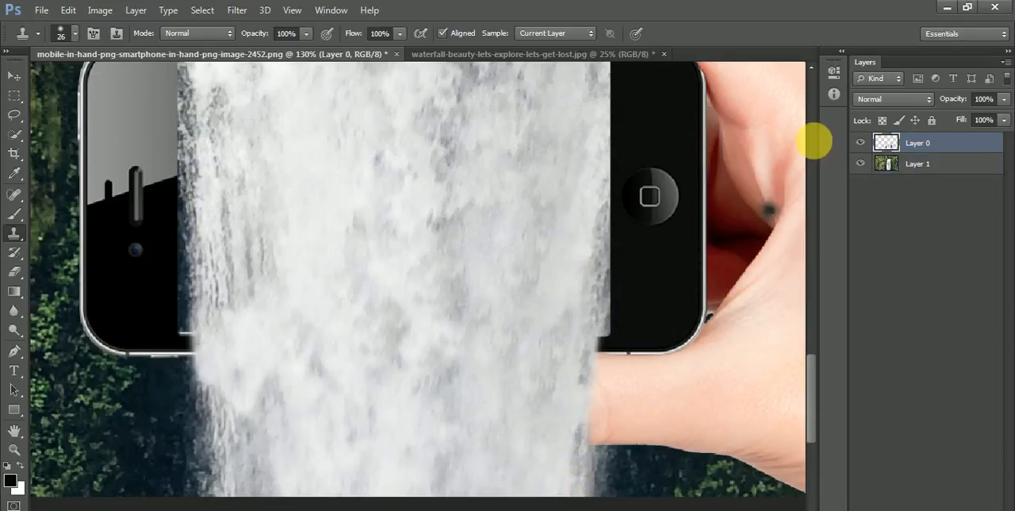
Step: Clone the waterfall's frayed right edge from Layer 1 onto Layer 0 over the screen's lower-right corner, bezel and thumb
left_click(924, 164)
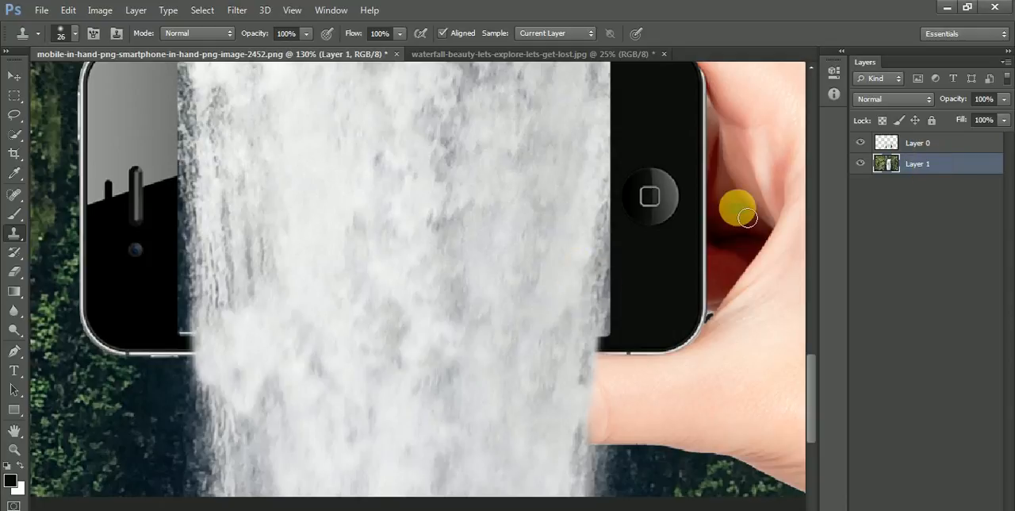
left_click(907, 143)
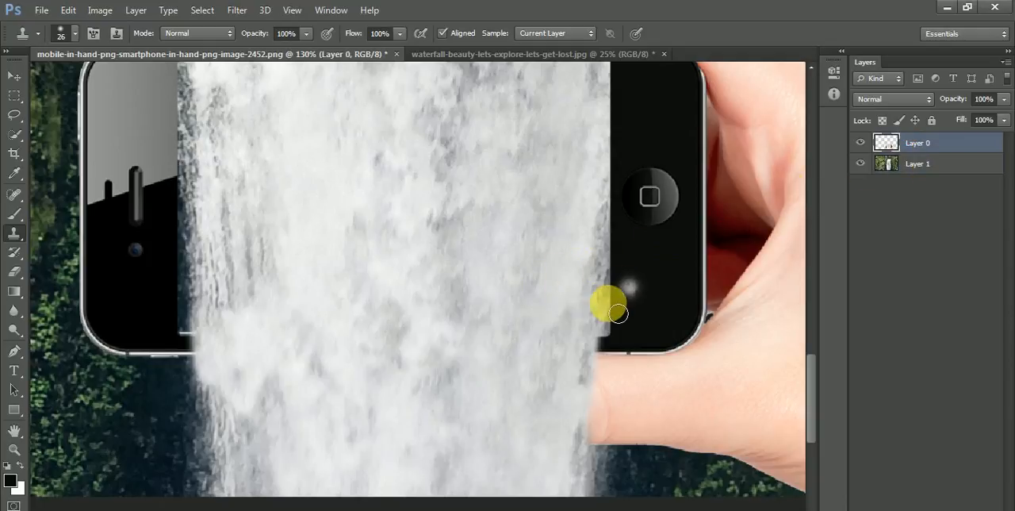
mouse_move(611, 351)
left_mouse_down()
mouse_move(601, 506)
mouse_move(593, 483)
left_mouse_up()
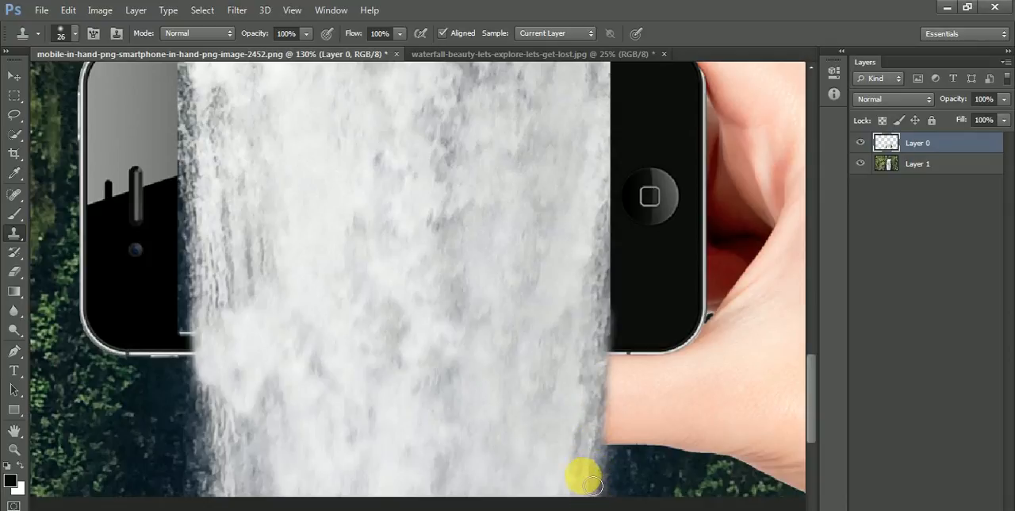
key("ctrl+0")
Step: Clone water on Layer 1 into the dark strip along the left edge of the phone's screen
key("z")
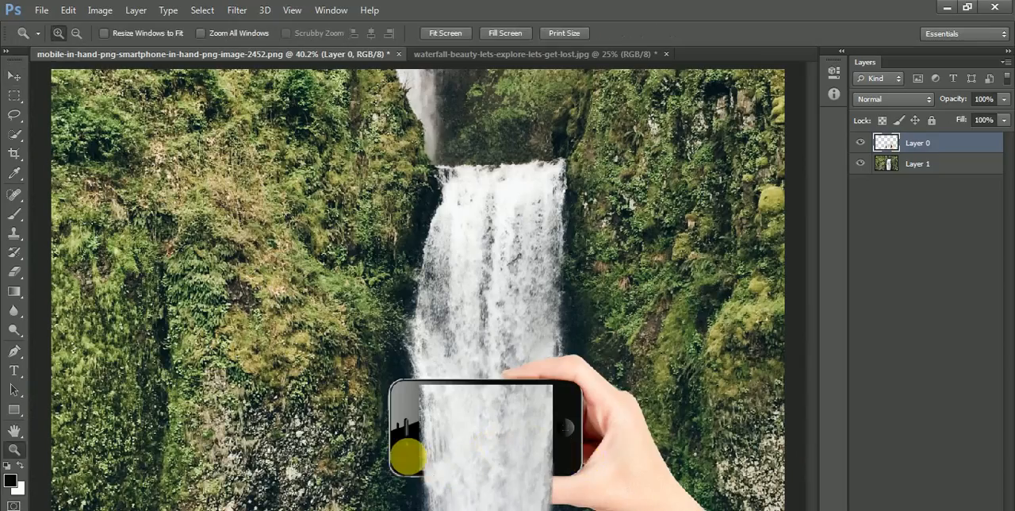
left_click(398, 406)
left_click(381, 413)
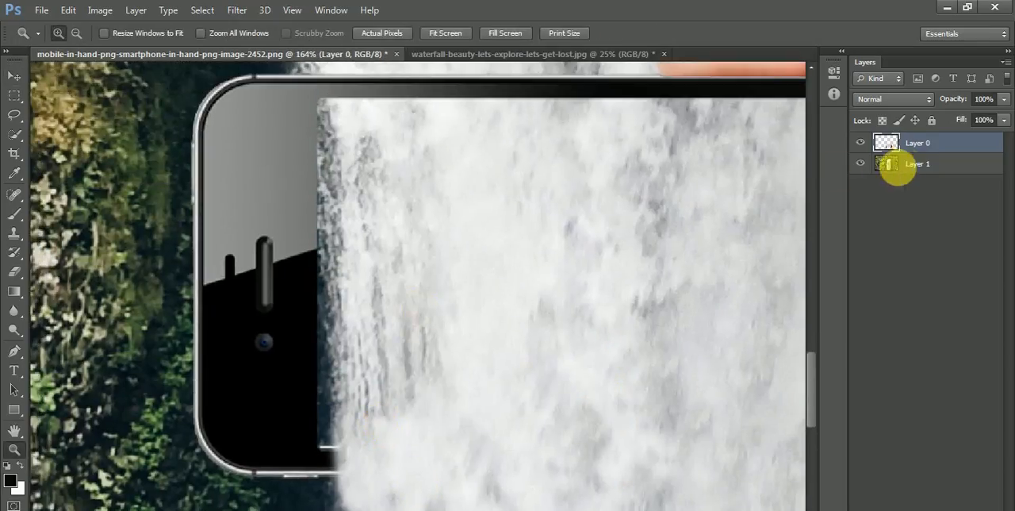
left_click(897, 164)
key("ctrl+1")
key("s")
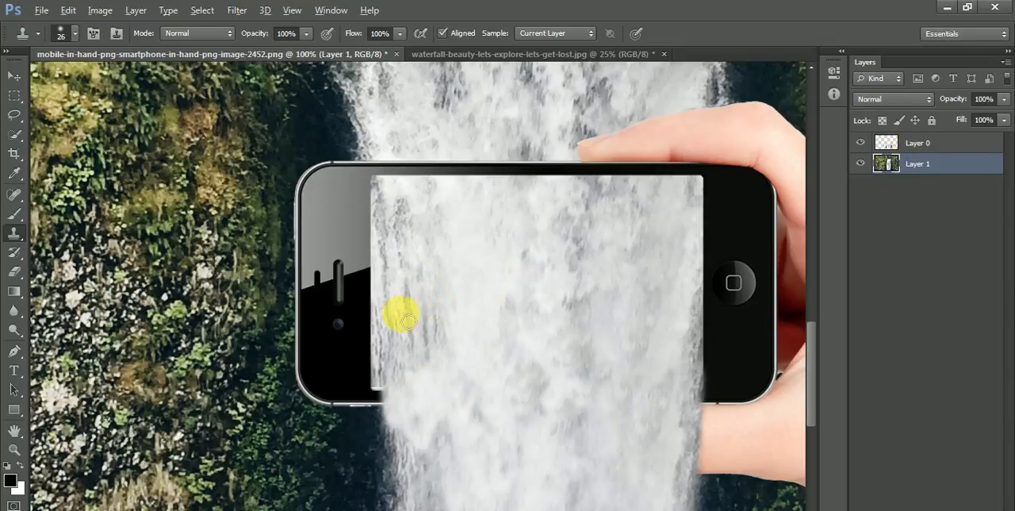
Step: Clone water onto Layer 0 over the screen's lower-left corner and the bezel below it
left_click(916, 143)
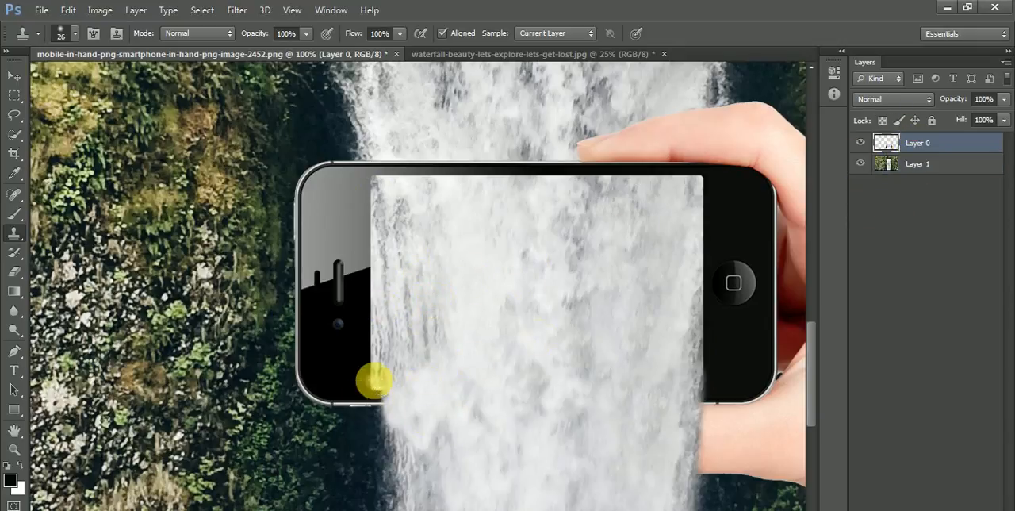
left_click_drag(386, 405, 408, 503)
key("v")
key("ctrl+0")
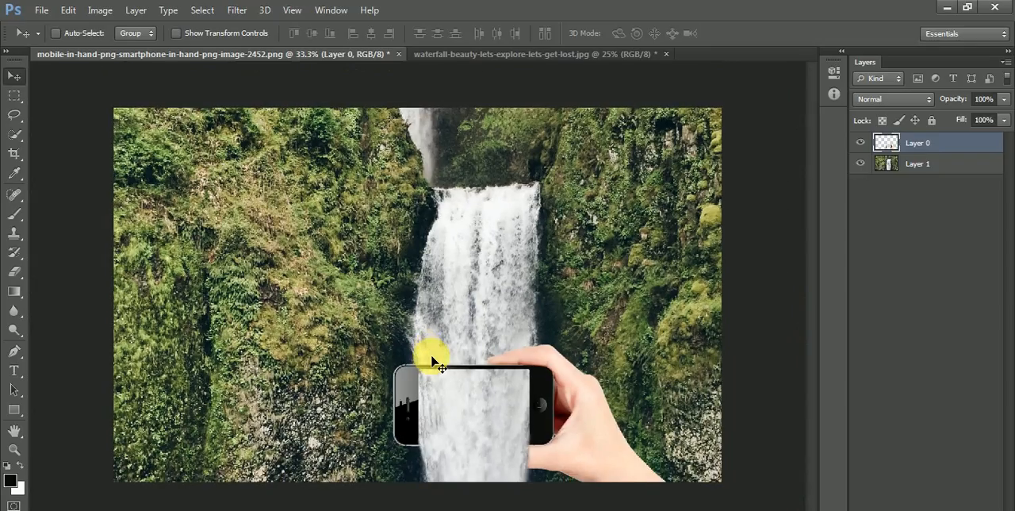
Step: Clone water on Layer 1 down the waterfall's left edge from below the phone to the image's bottom
key("z")
left_click_drag(401, 457, 455, 501)
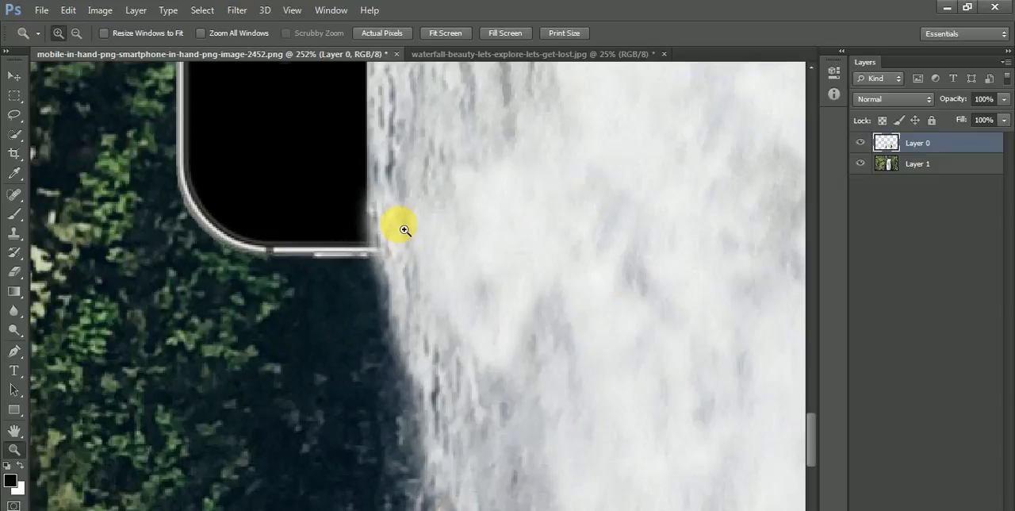
key("s")
left_click(934, 165)
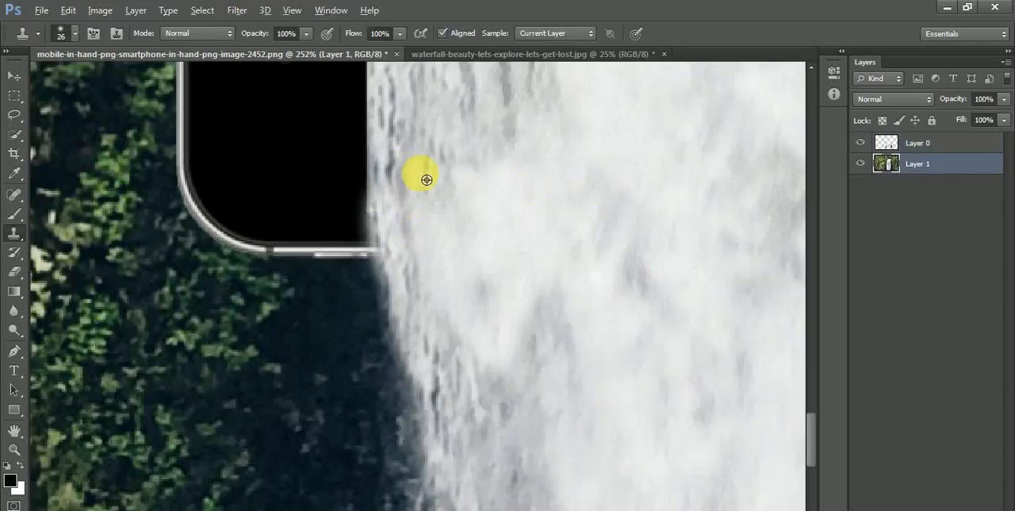
left_click(421, 249, "alt")
left_click(412, 372)
left_click_drag(412, 373, 411, 475)
scroll(412, 505, "down", 5)
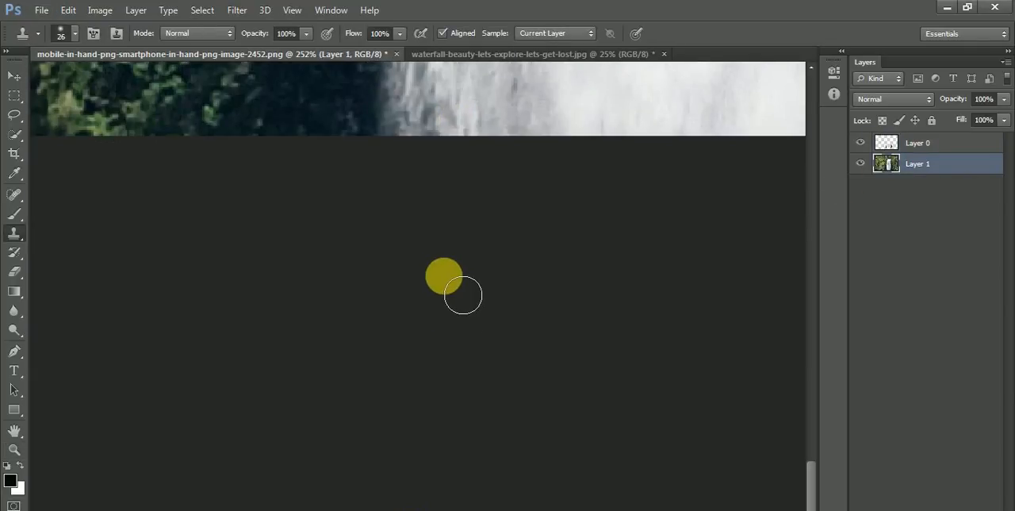
key("ctrl+minus")
key("ctrl+minus")
key("ctrl+minus")
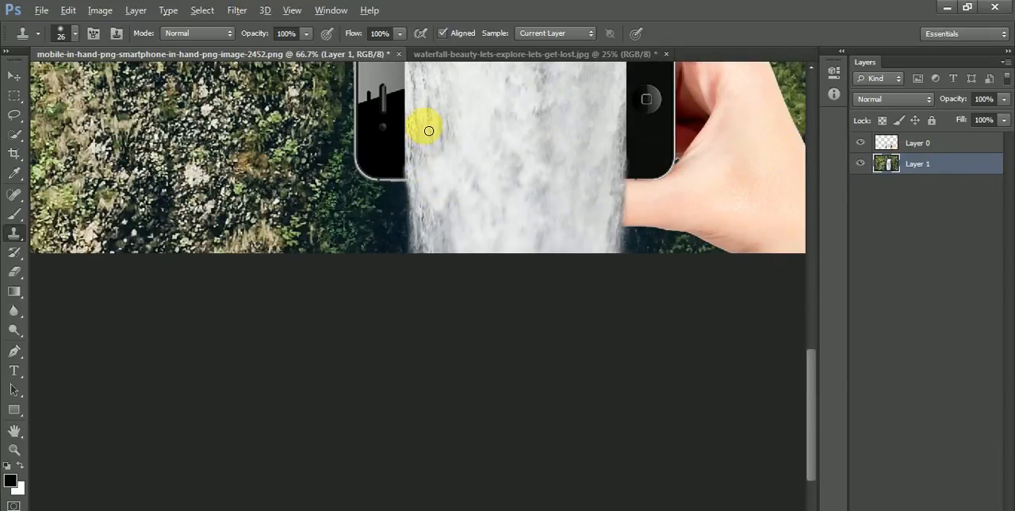
Step: Try to clone water onto Layer 0 along the waterfall's left edge at the phone's lower bezel
left_click(952, 145)
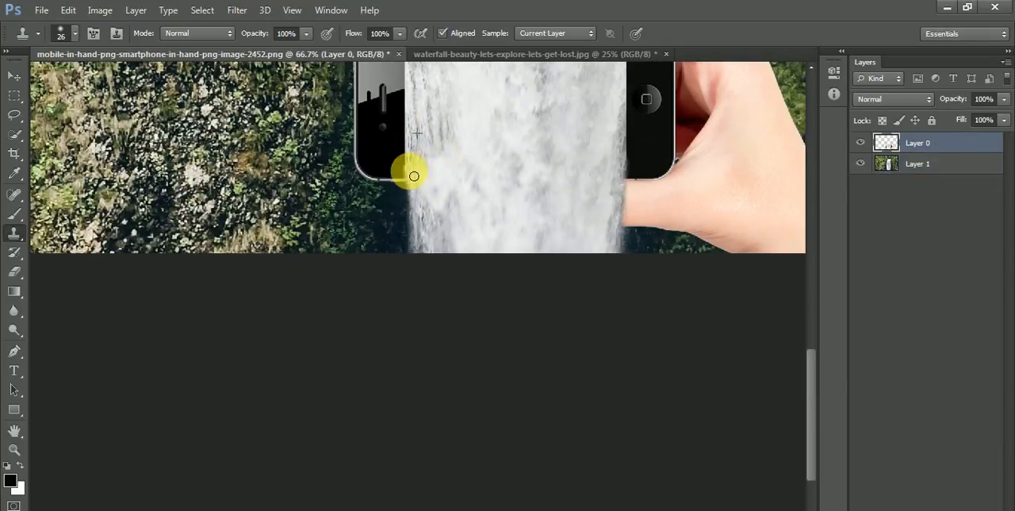
key("v")
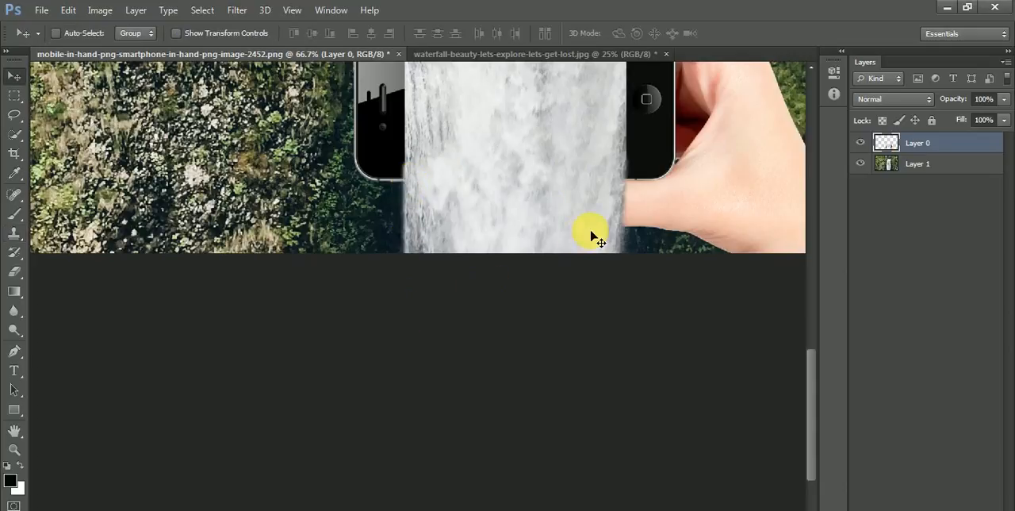
key("shift+Right")
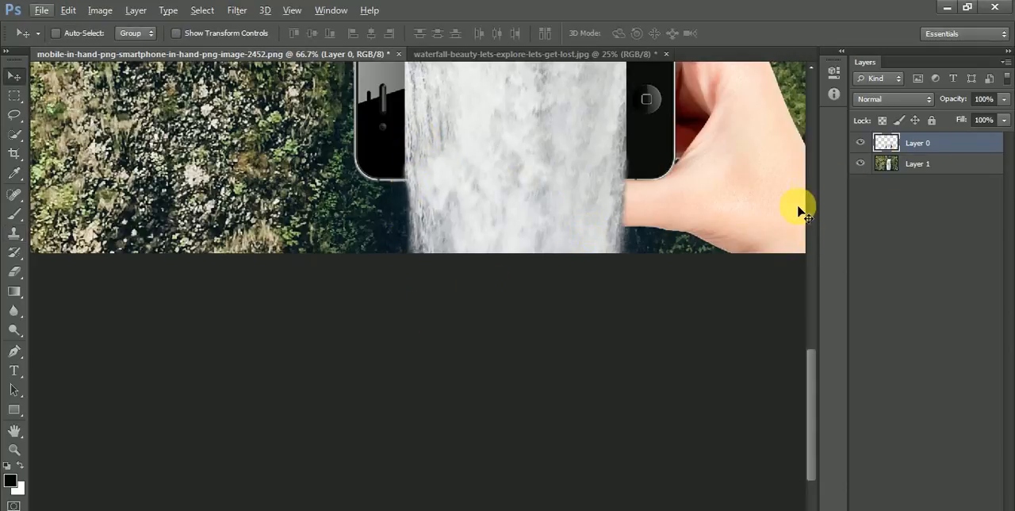
key("alt+v")
left_click(893, 147)
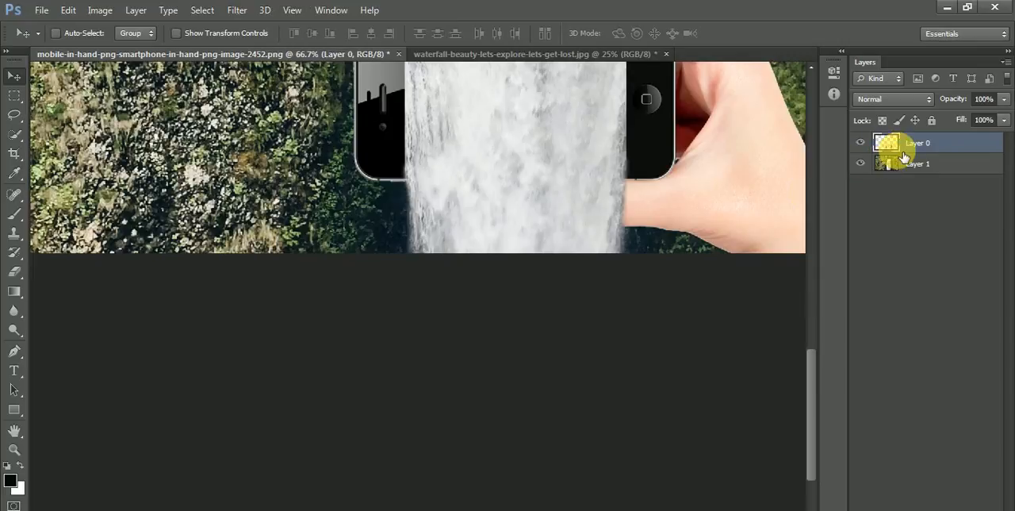
Step: Set the Eraser to a soft round 70 px brush with 0% hardness for Layer 0
left_click(14, 271)
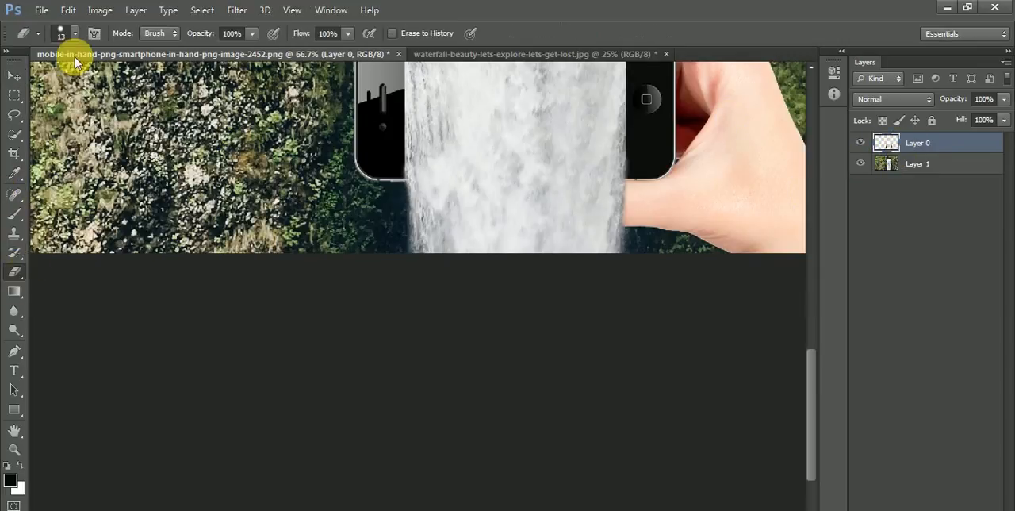
left_click(74, 38)
left_click(78, 151)
left_click(45, 84)
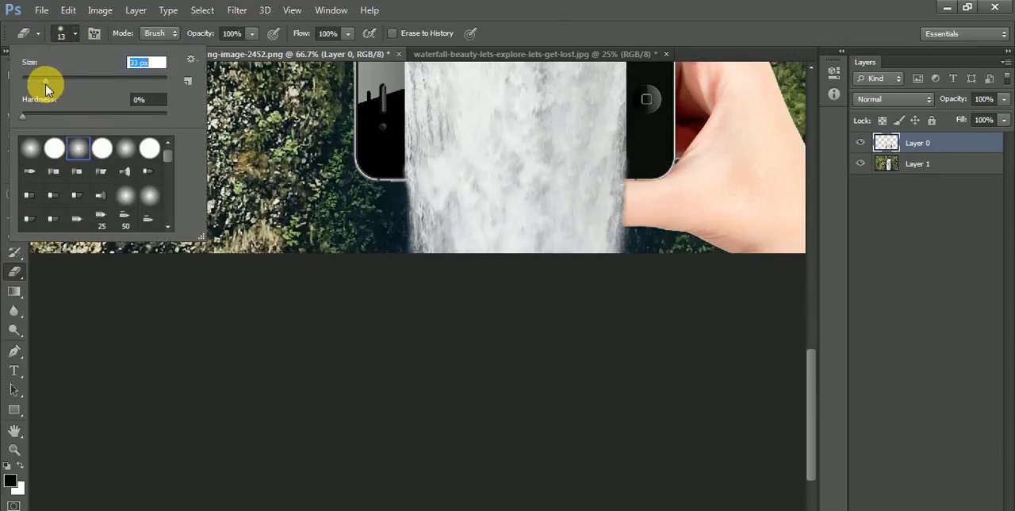
left_click(441, 245)
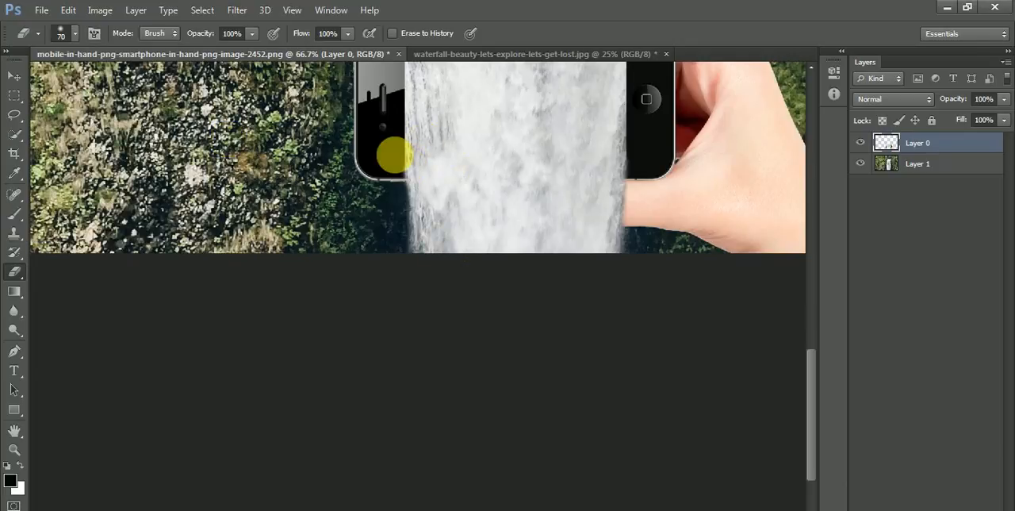
Step: Try to erase part of the thumb beside the waterfall's right edge with the Eraser at 69% opacity
key("z")
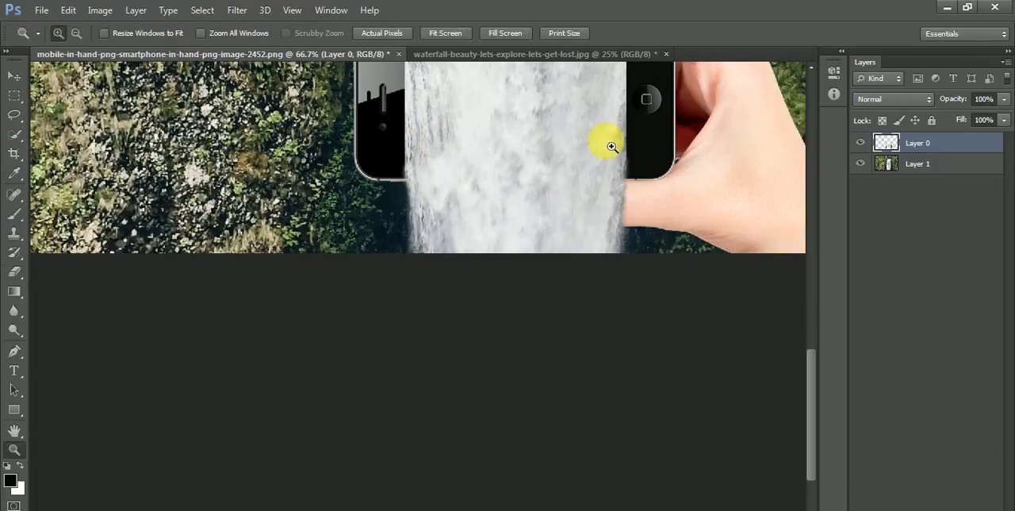
left_click_drag(600, 140, 691, 317)
key("e")
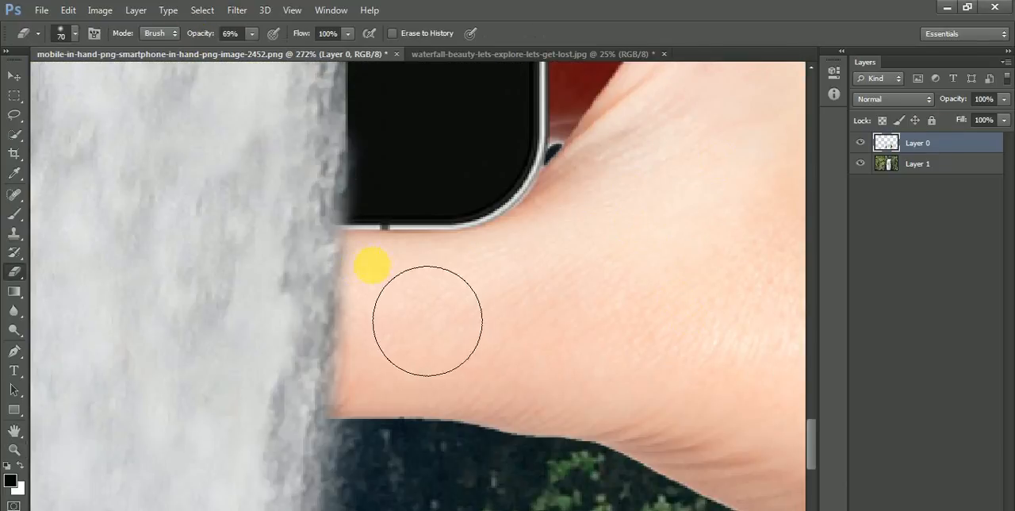
left_click_drag(428, 317, 419, 408)
key("ctrl+z")
left_click_drag(365, 361, 481, 227)
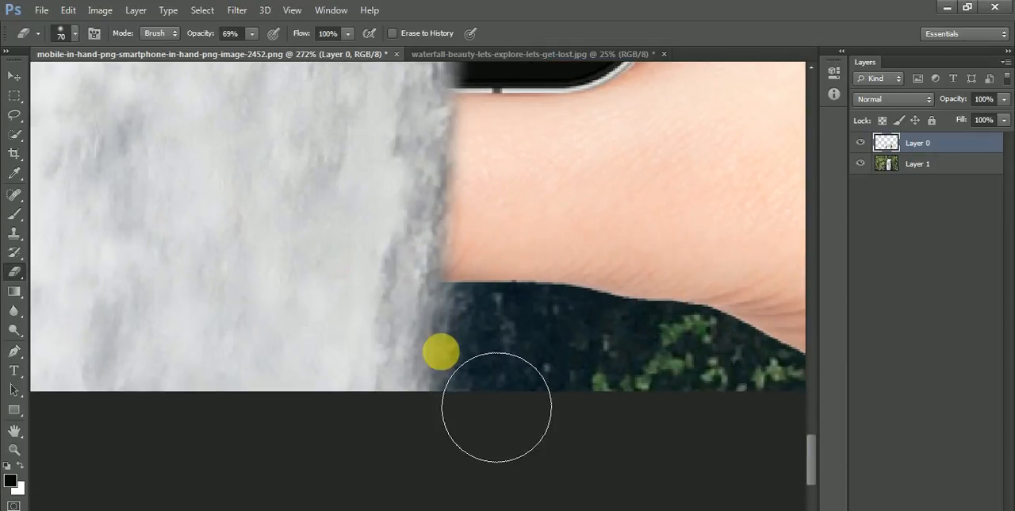
key("ctrl+0")
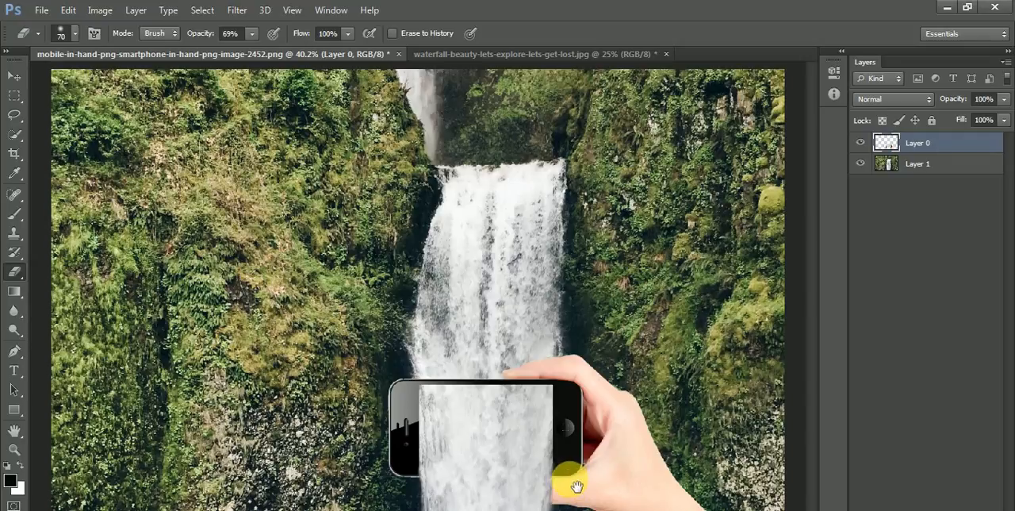
Step: Clone skin on Layer 0 over the waterfall's right edge at the thumb with a soft 40 px Clone Stamp brush
key("z")
left_click_drag(513, 436, 588, 509)
mouse_move(546, 400)
left_mouse_down()
mouse_move(539, 361)
mouse_move(579, 349)
left_mouse_up()
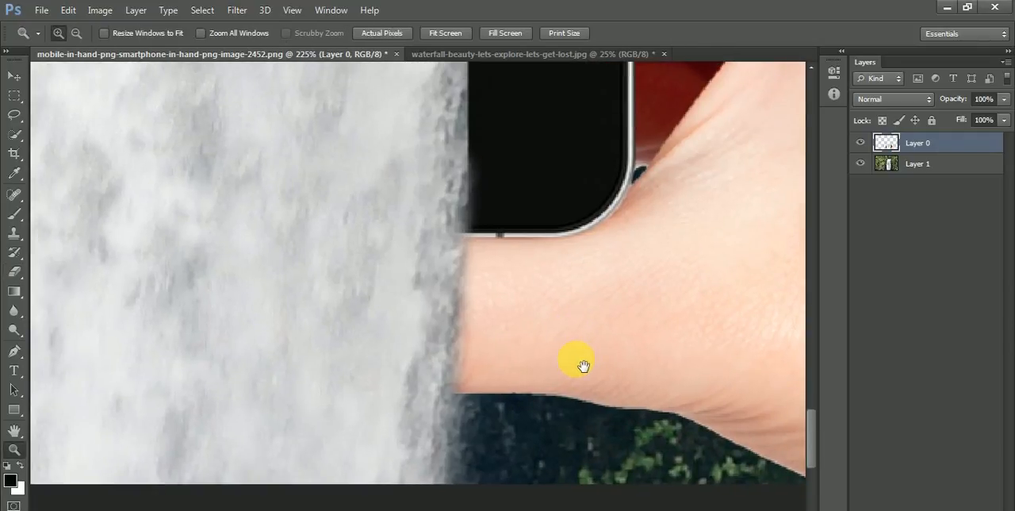
key("s")
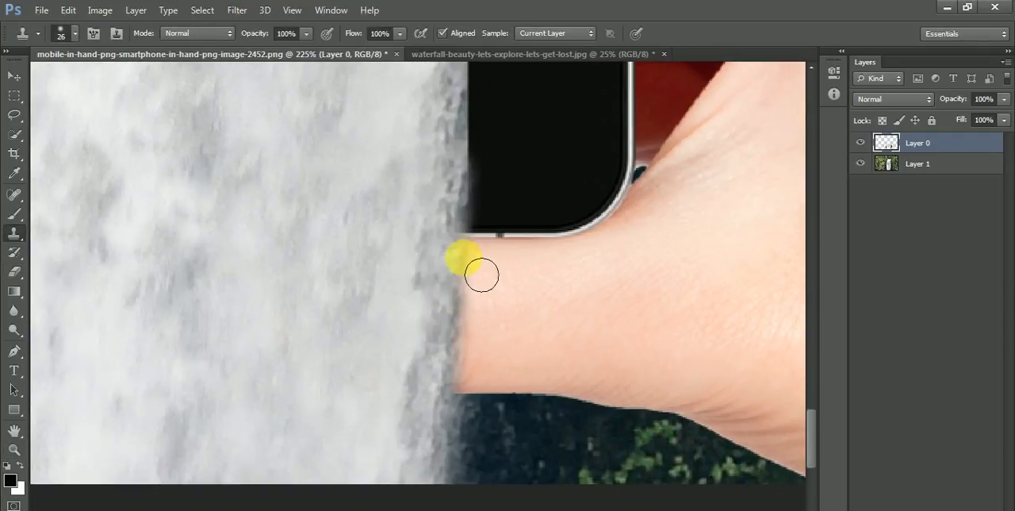
left_click(357, 191)
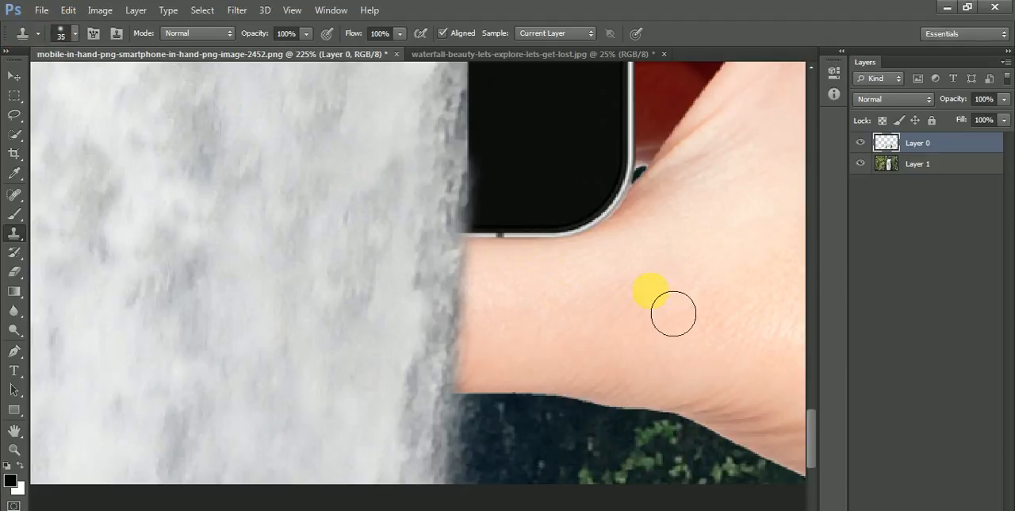
key("bracketright")
mouse_move(501, 303)
left_mouse_down()
mouse_move(504, 375)
mouse_move(493, 387)
mouse_move(496, 296)
left_mouse_up()
scroll(514, 350, "down", 3)
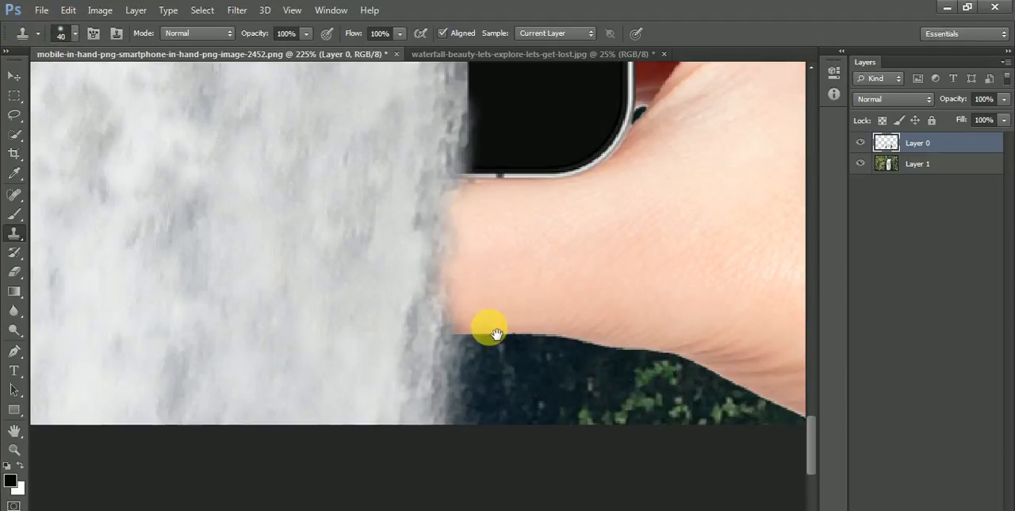
key("ctrl+0")
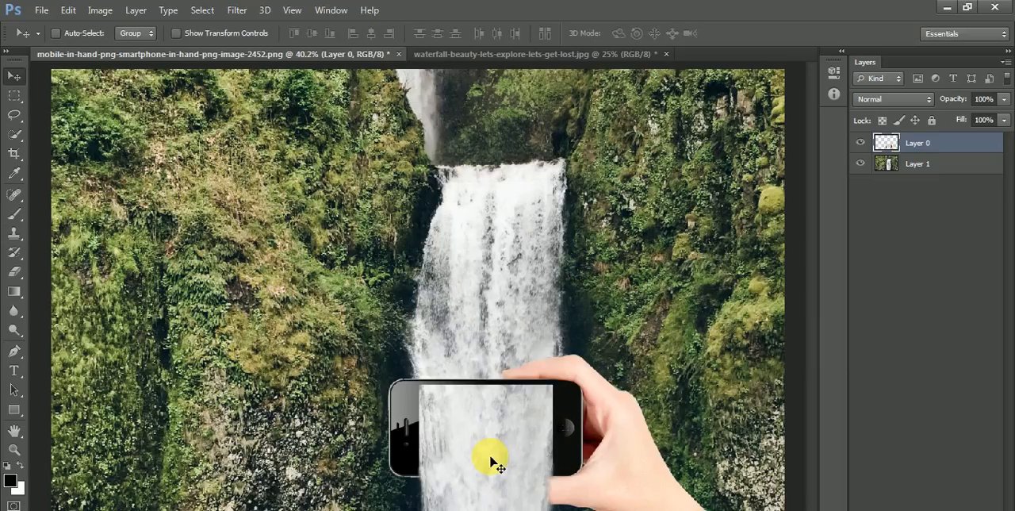
key("ctrl+minus")
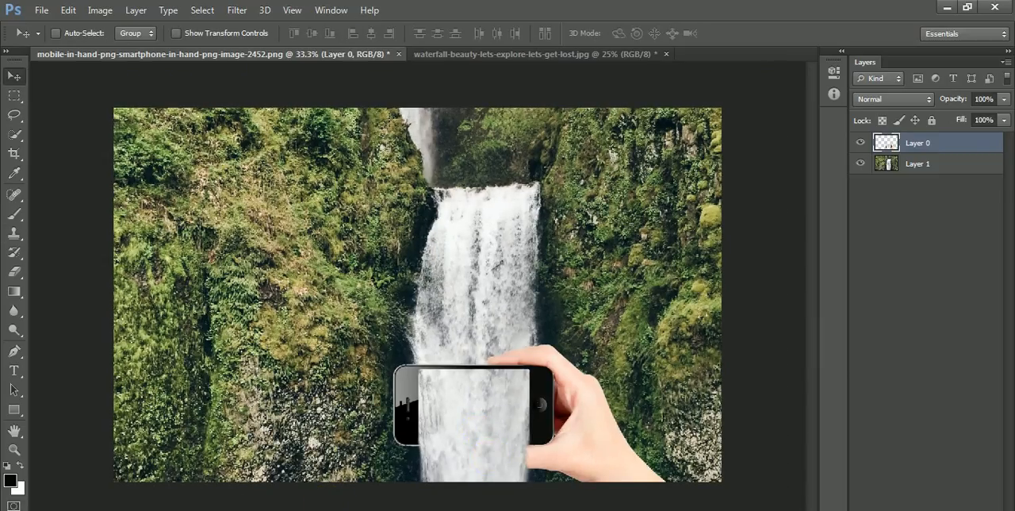
Step: Add a Curves adjustment layer above Layer 0
left_click(902, 142)
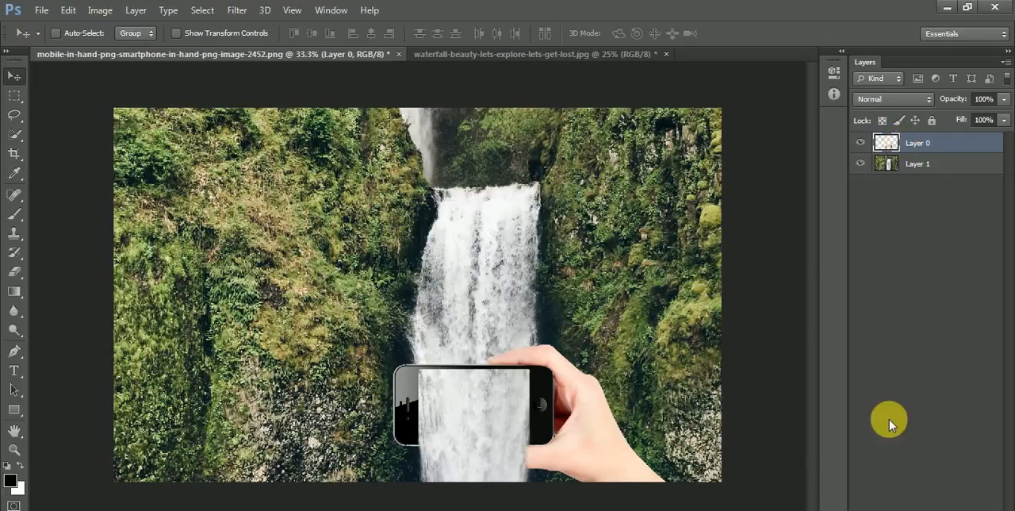
left_click(926, 510)
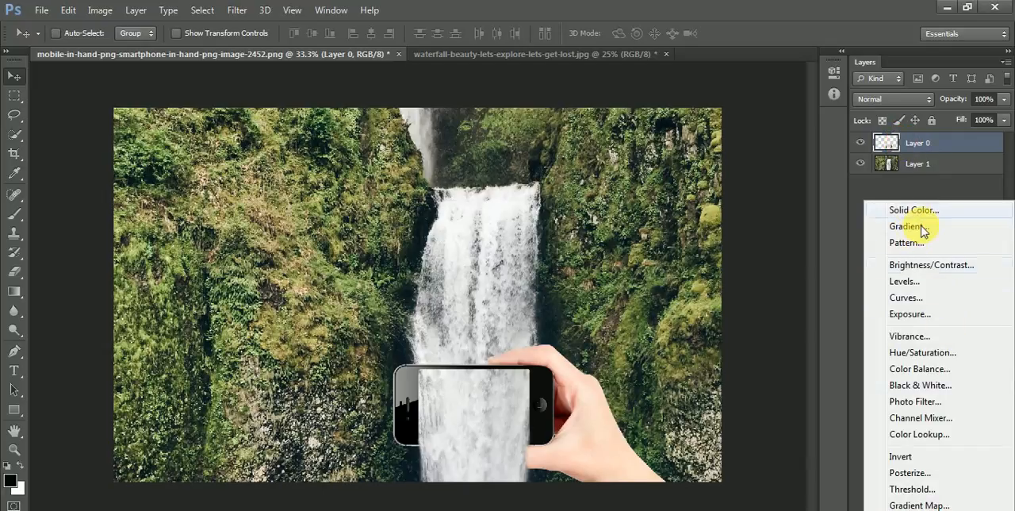
left_click(916, 300)
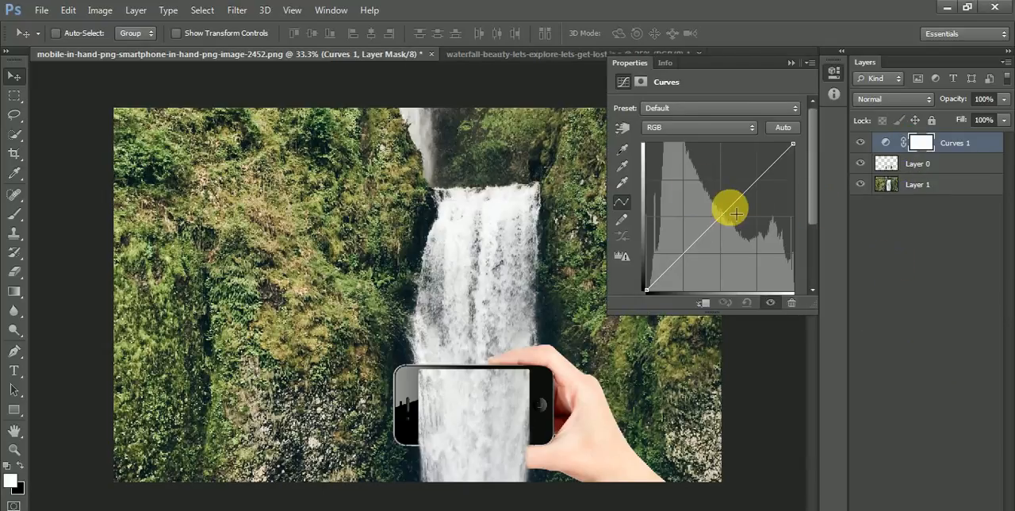
Step: Raise the highlights of the Green channel slightly in the Curves 1 adjustment, anchoring the curve's shadows
left_click(681, 128)
left_click(674, 166)
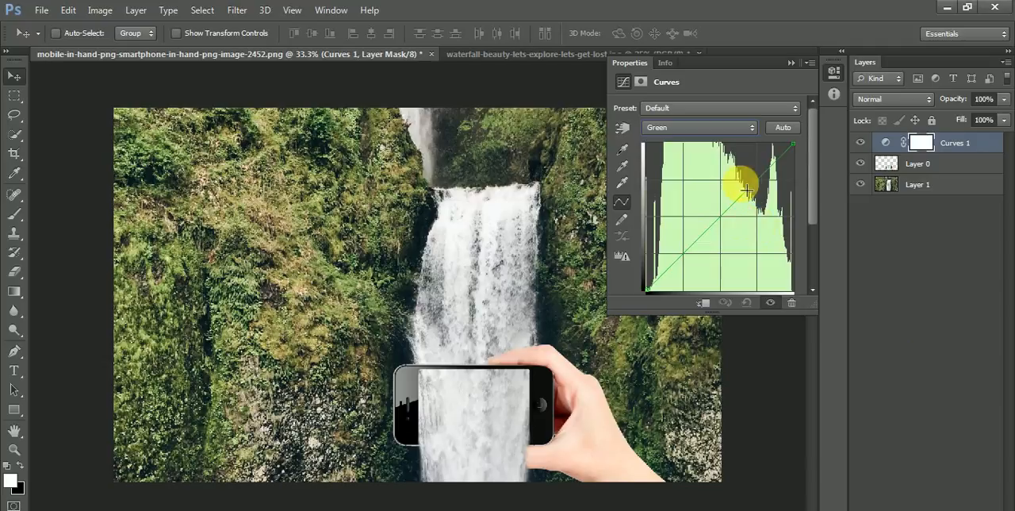
left_click_drag(750, 191, 747, 183)
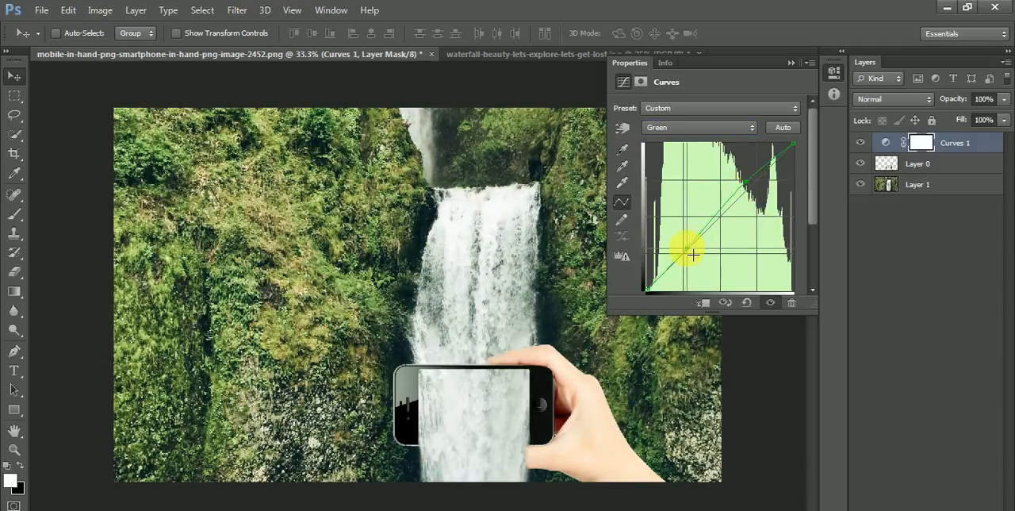
Step: Lower the midtones of the Red channel slightly in the Curves 1 adjustment
left_click(714, 130)
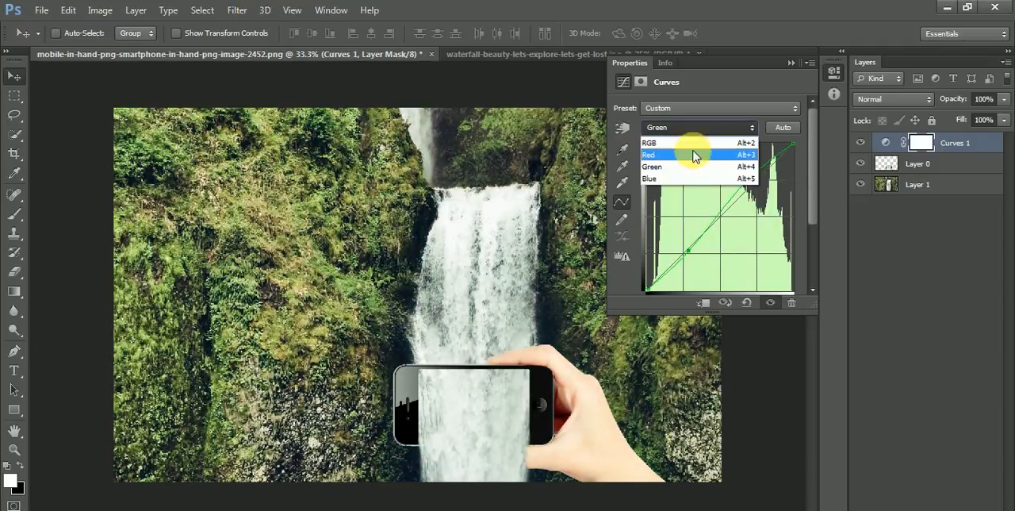
left_click(691, 141)
left_click(680, 127)
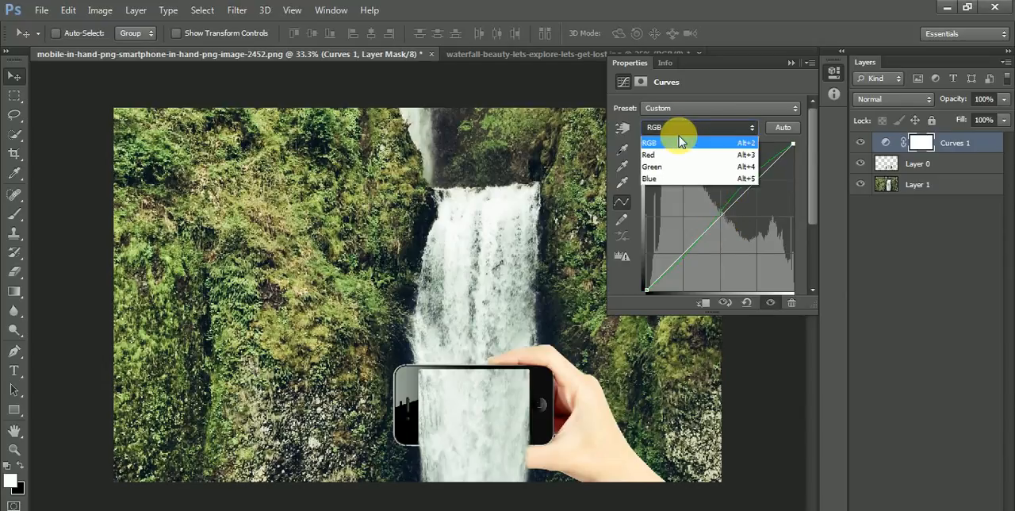
left_click(690, 154)
left_click_drag(725, 221, 730, 217)
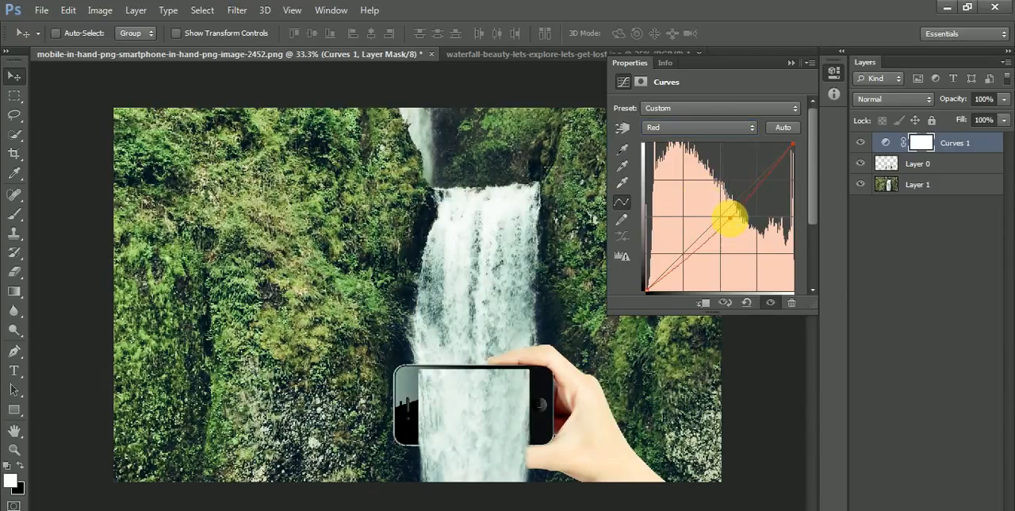
Step: Lift the shadows of the Blue channel slightly in the Curves 1 adjustment and collapse its properties
left_click(698, 128)
left_click(674, 178)
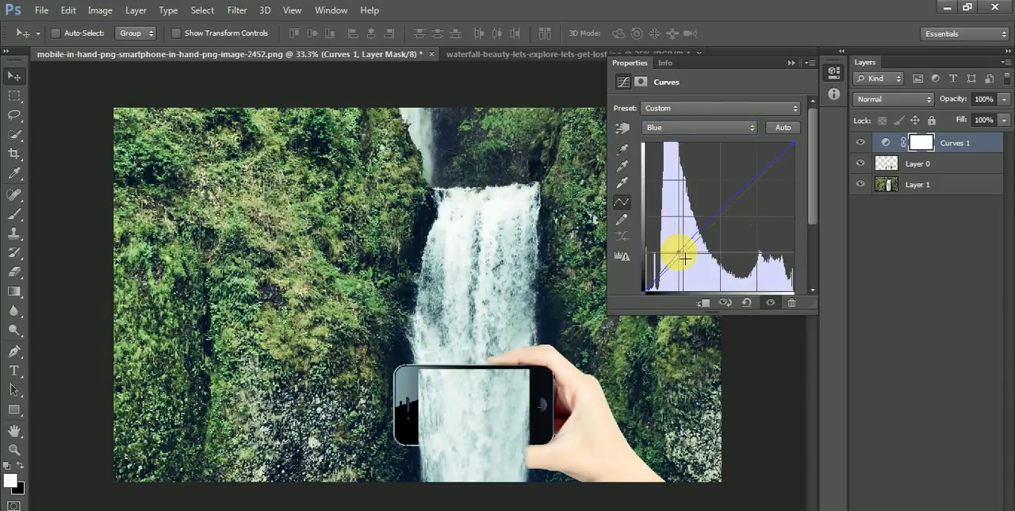
left_click(791, 62)
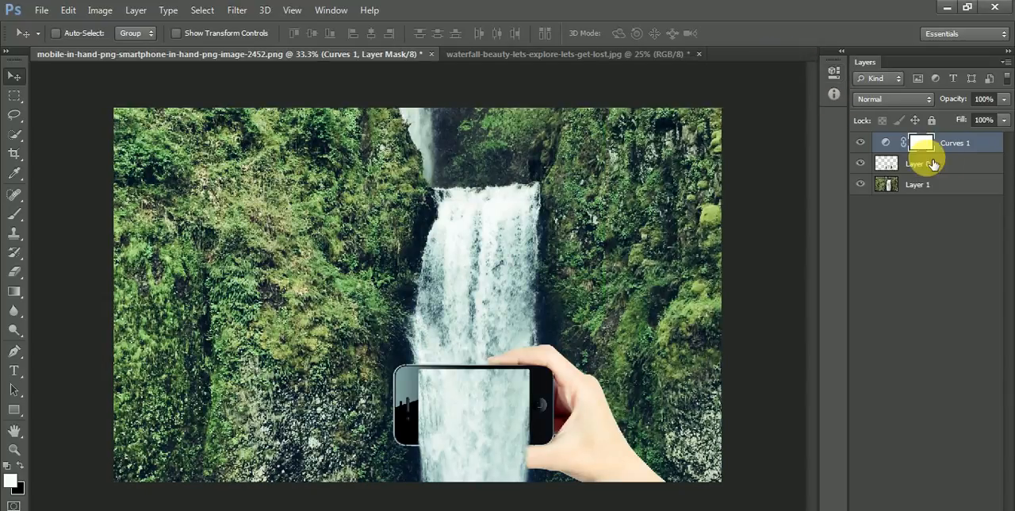
left_click(928, 165)
left_click(100, 10)
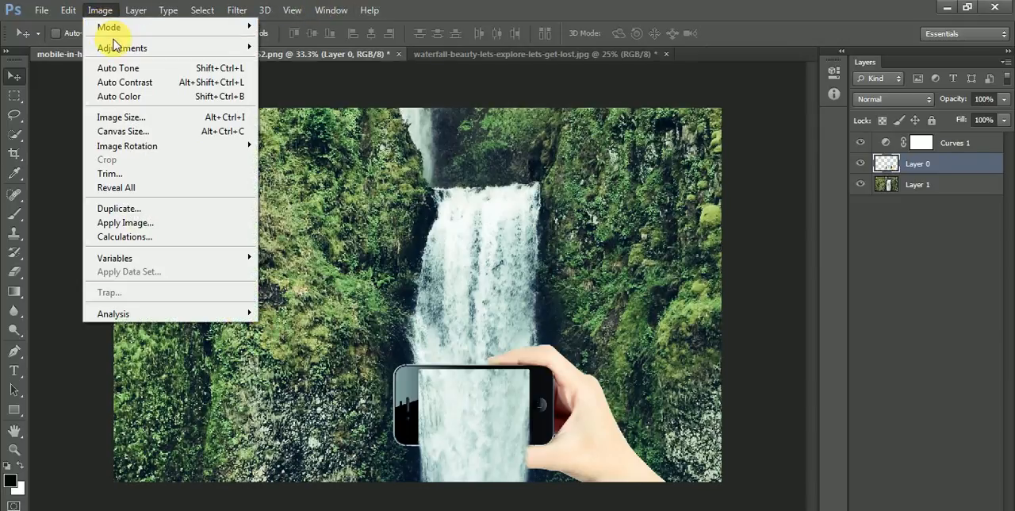
mouse_move(115, 51)
left_click(336, 50)
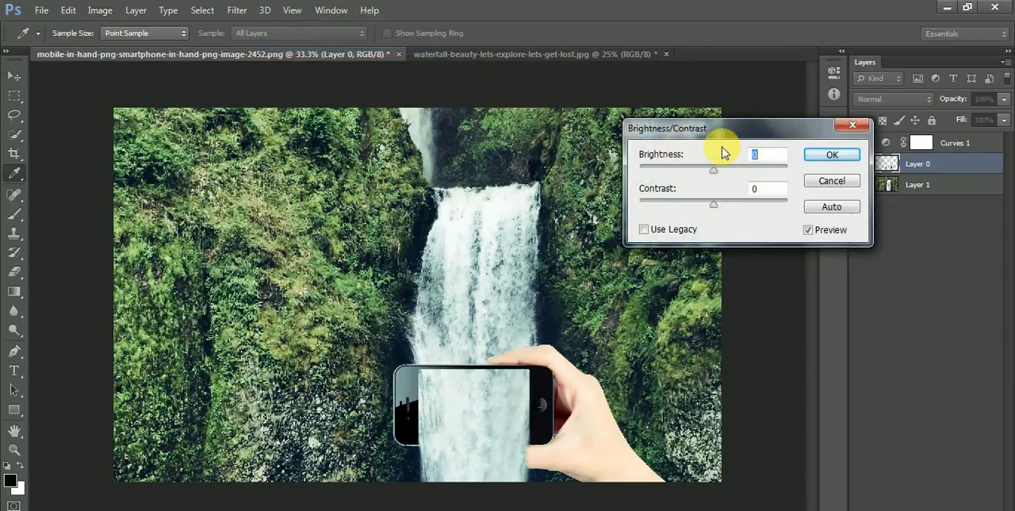
left_click_drag(696, 173, 706, 173)
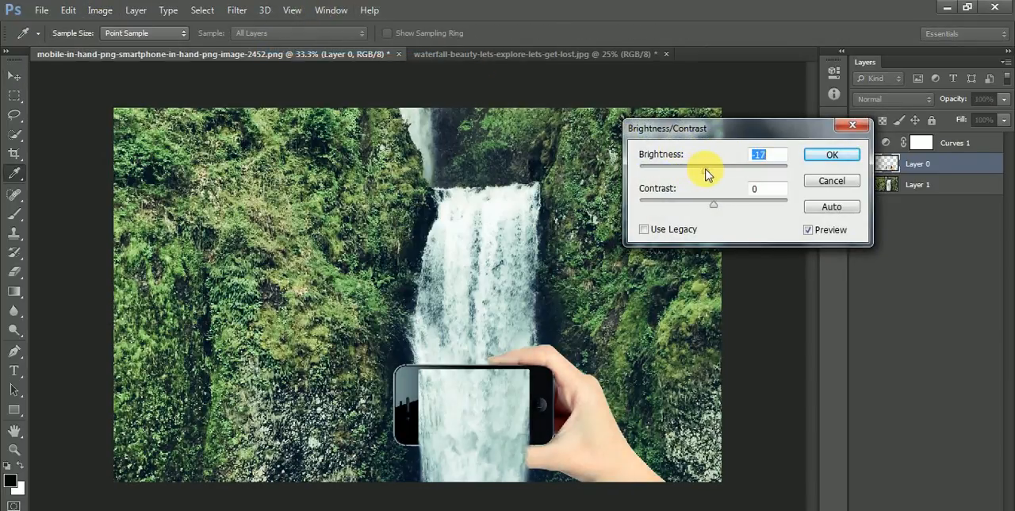
left_click(833, 180)
key("v")
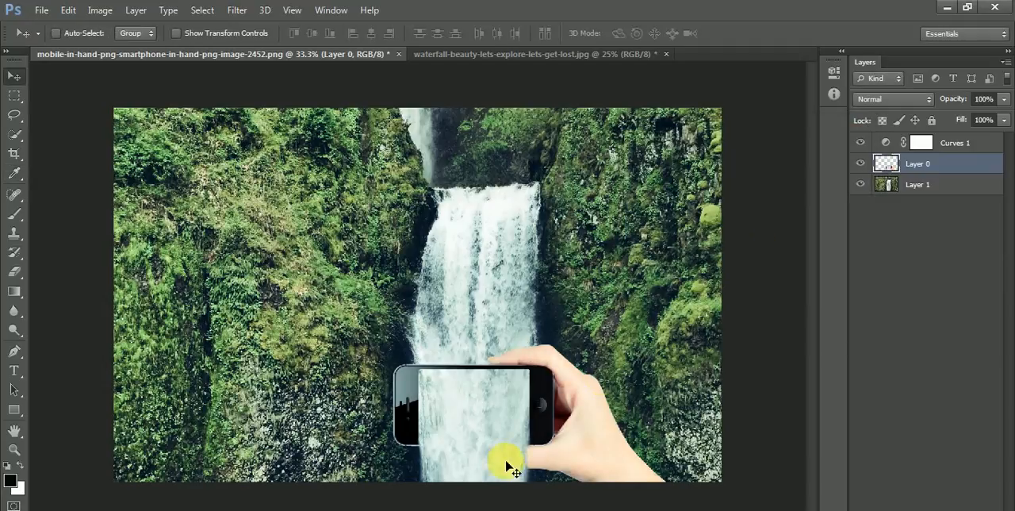